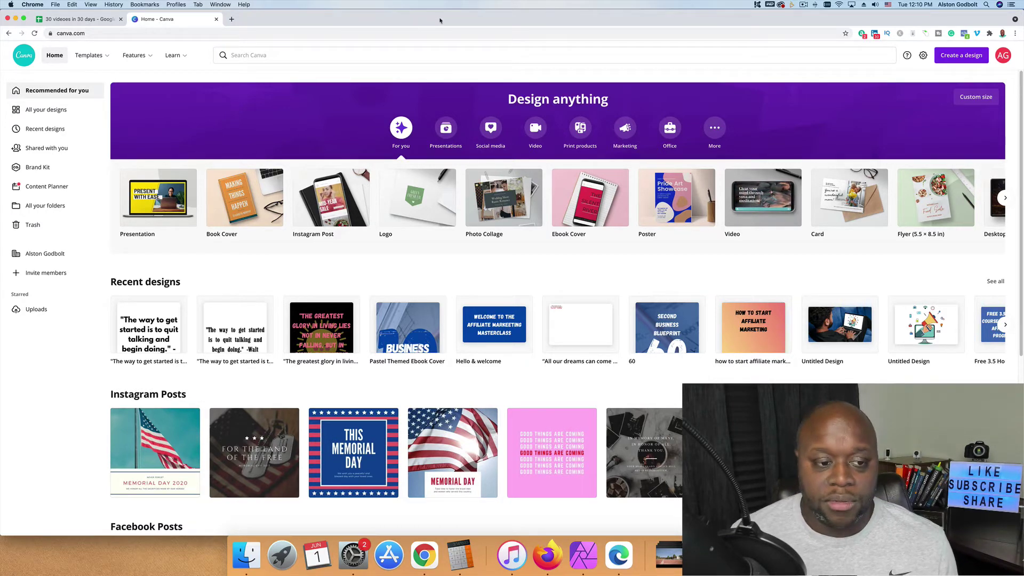
- Create a new book cover design and apply the "Don't Go There" template with the foggy forest background
click(242, 201)
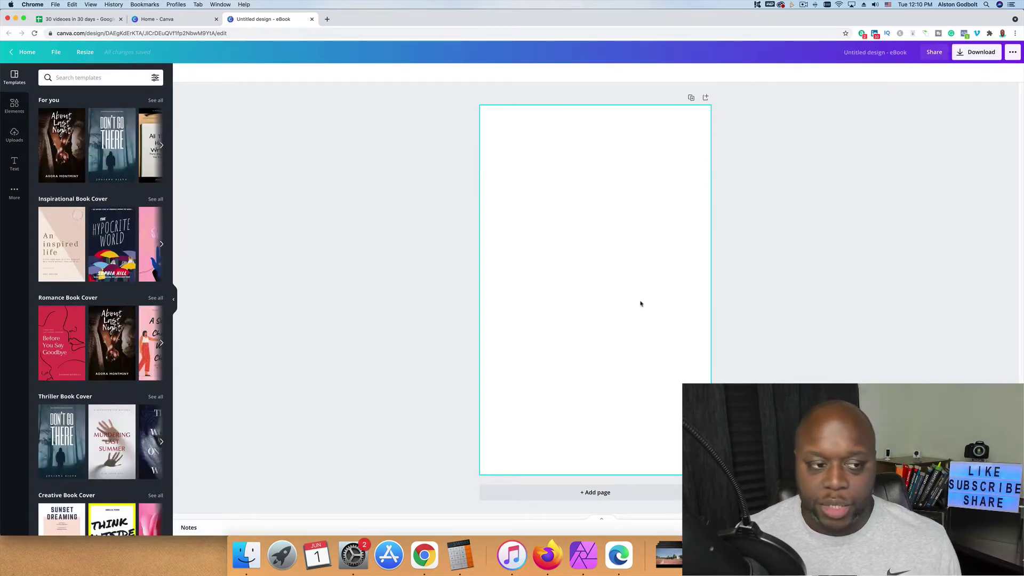
click(120, 145)
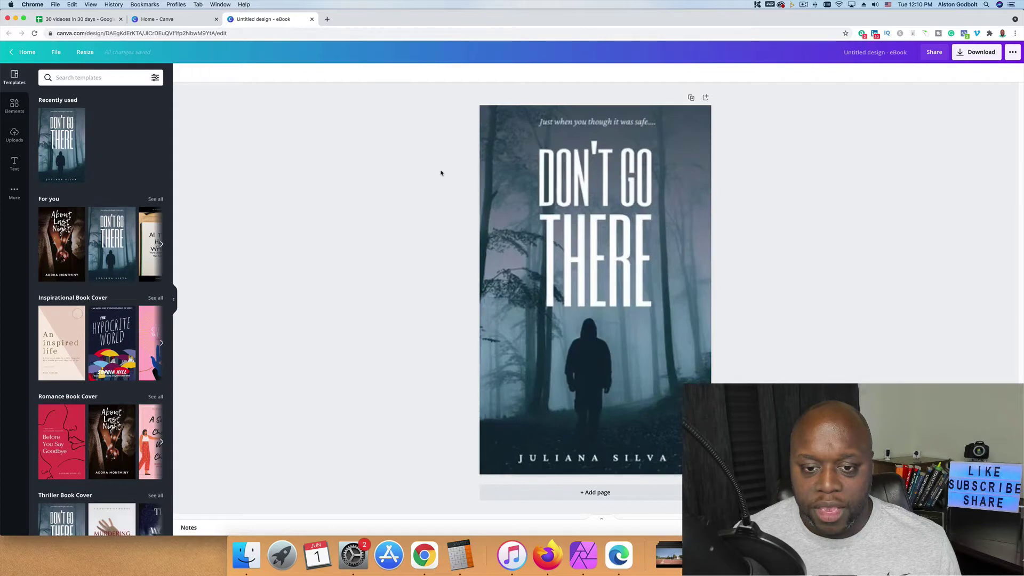
click(671, 238)
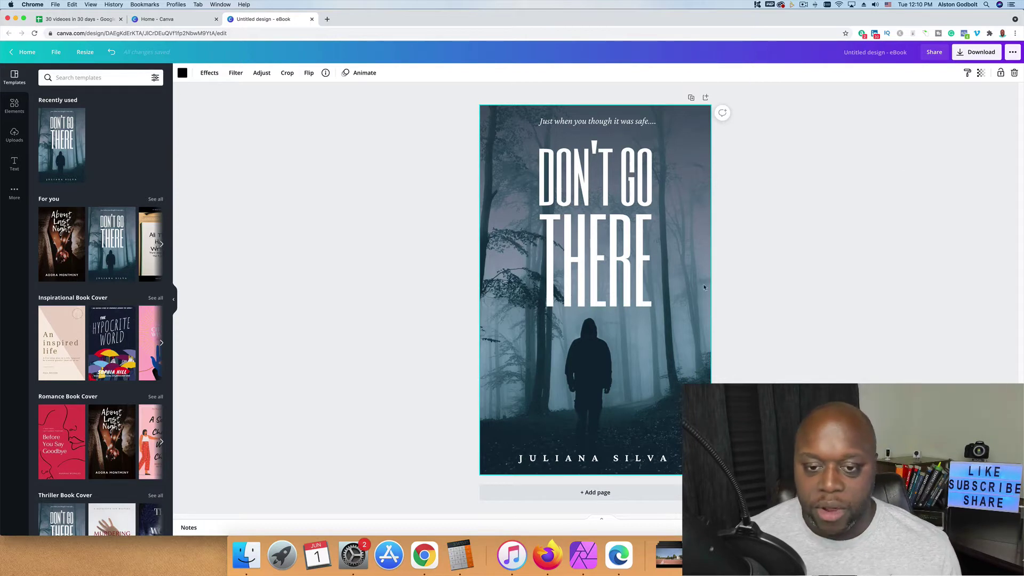
- Replace the word "THERE" in the cover title with "My 1st Project"
click(586, 220)
double_click(603, 235)
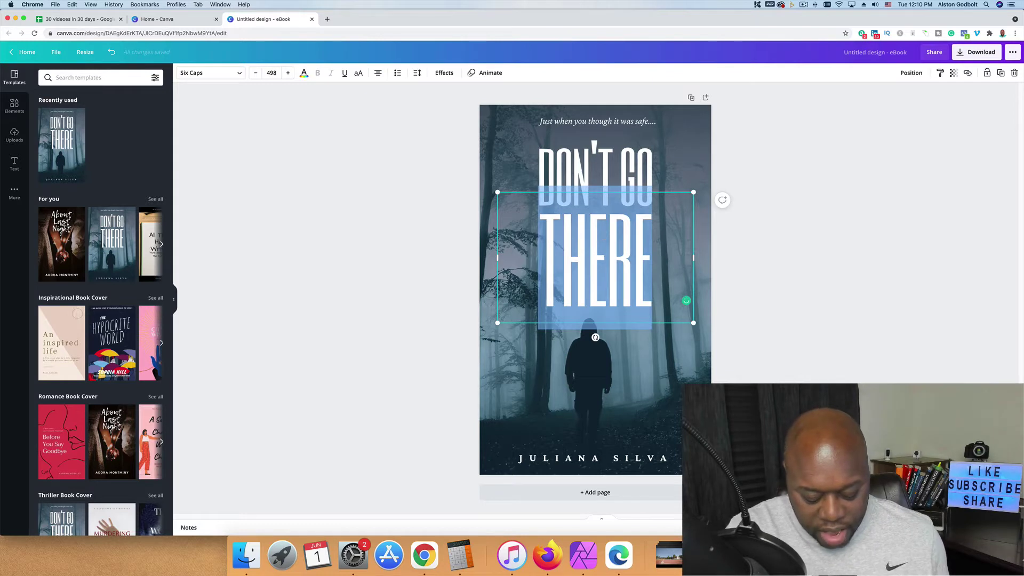
text(My 1st Project)
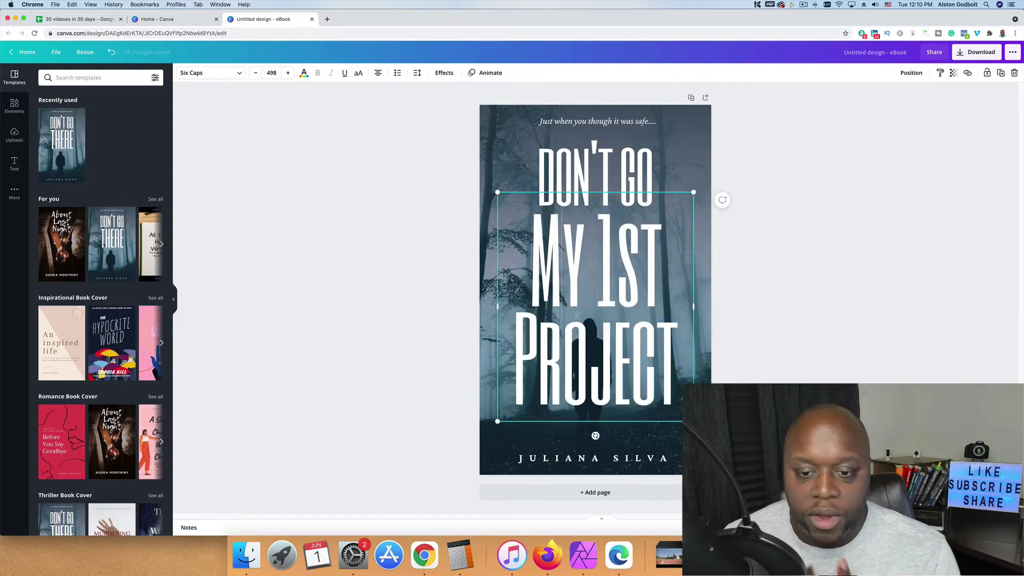
- Change the font of the whole "My 1st Project" text to Marlboro Regular
key(super+a)
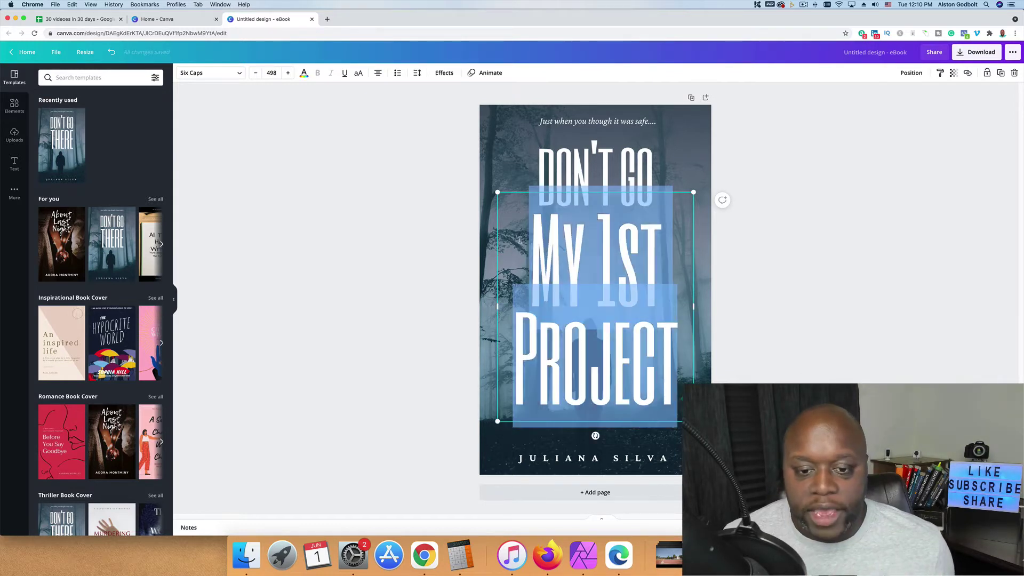
click(240, 74)
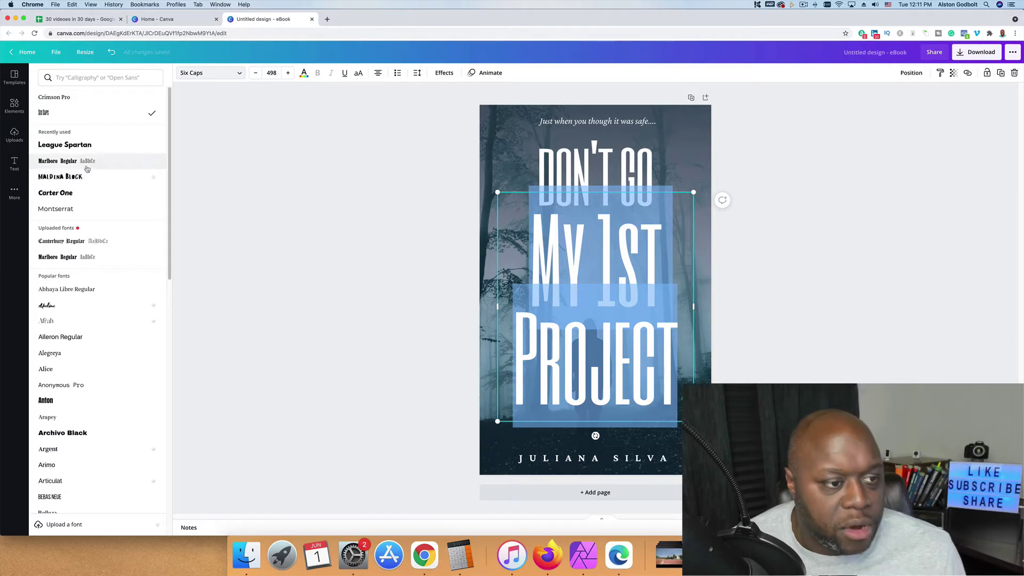
click(88, 161)
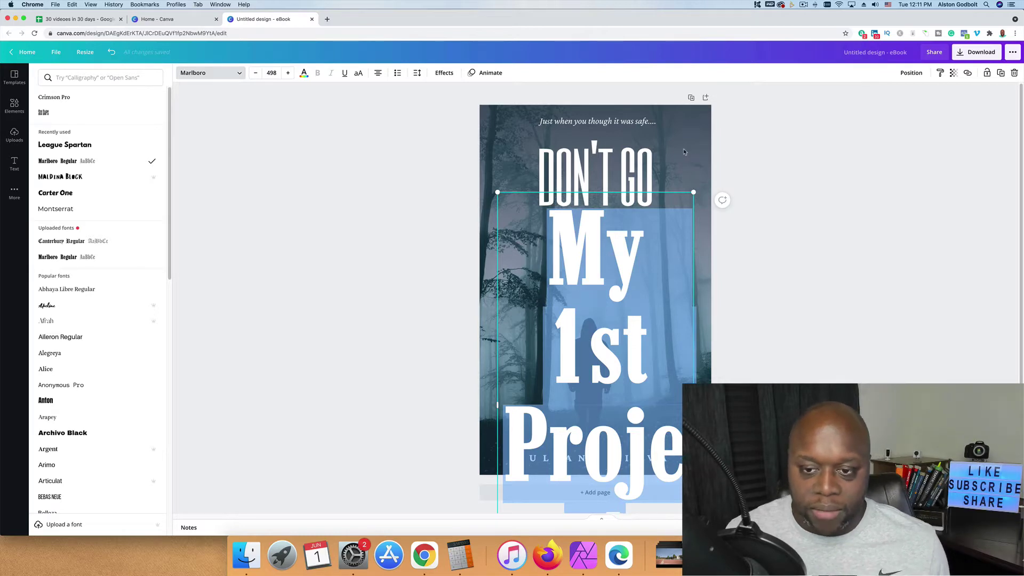
- Search the design elements for "marketing" and add the blue-and-white megaphone graphic to the cover
click(21, 108)
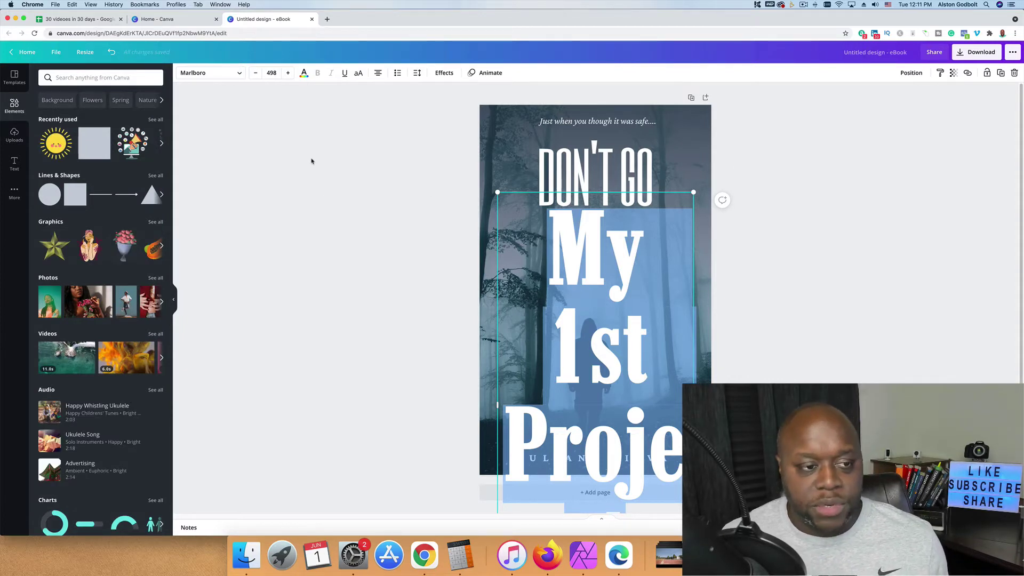
click(118, 79)
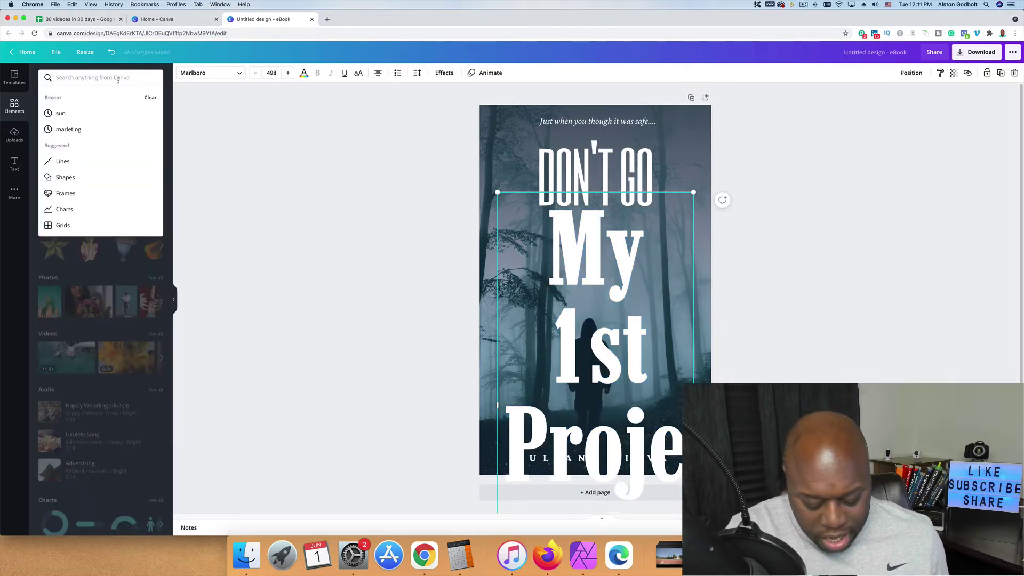
text(marketing)
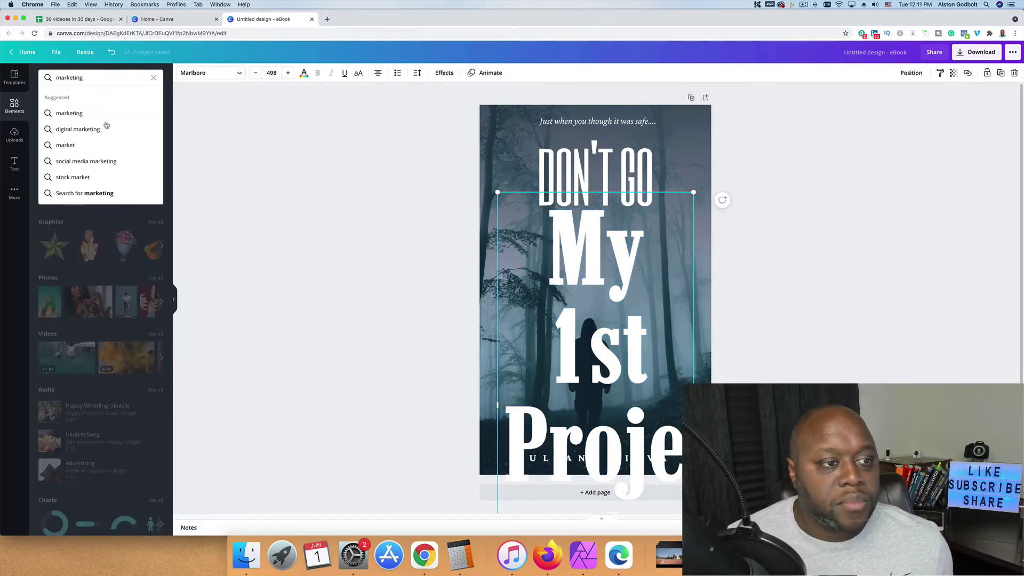
click(103, 114)
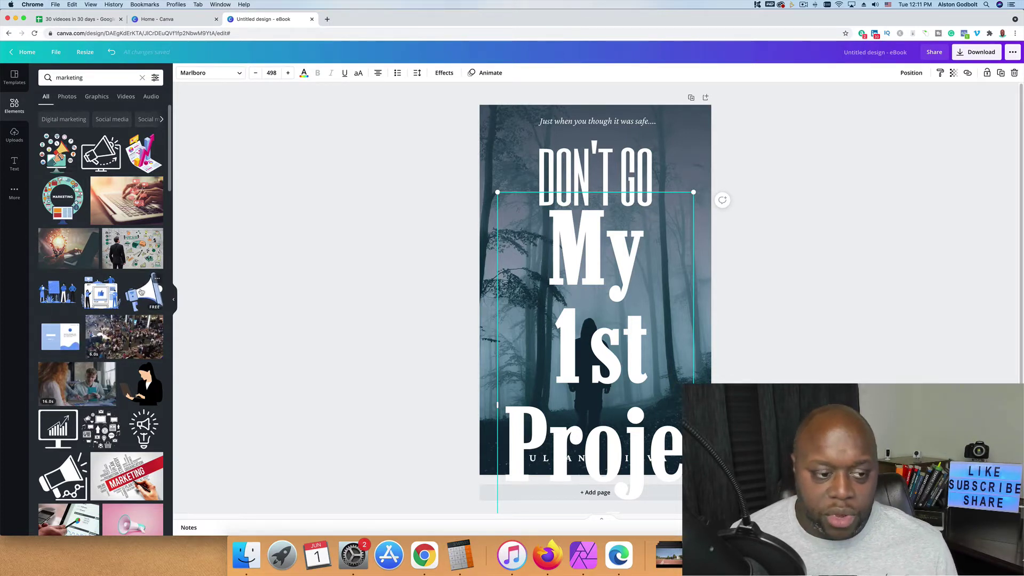
click(142, 292)
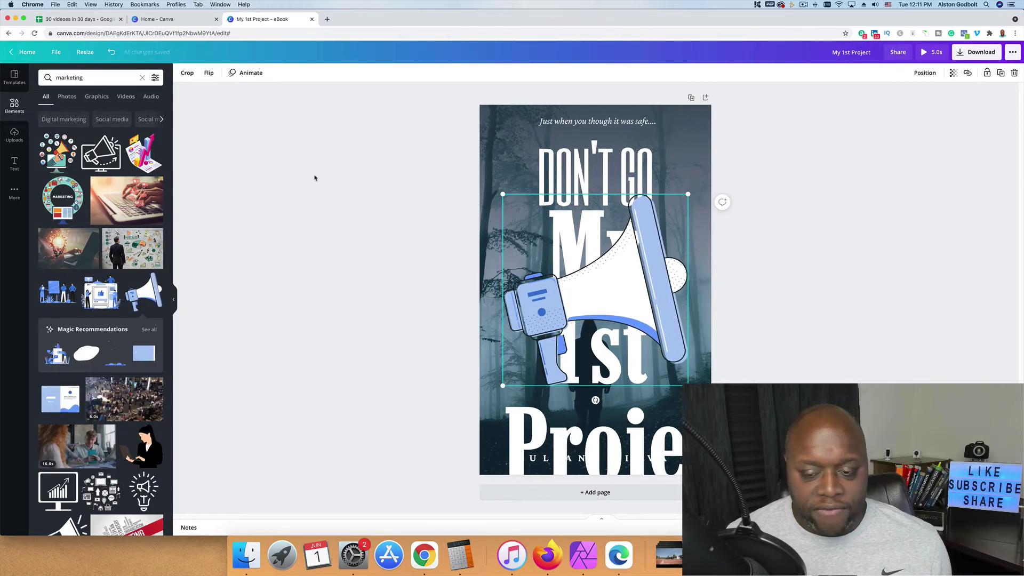
- Try the photo of hands typing on a laptop at an enlarged size on the cover and delete it
click(148, 209)
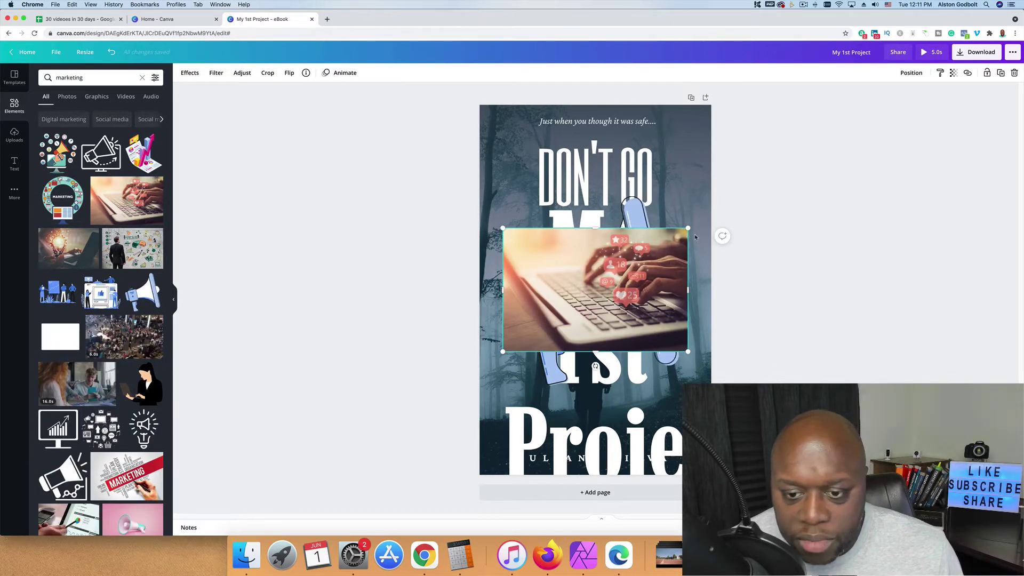
drag(688, 227, 860, 130)
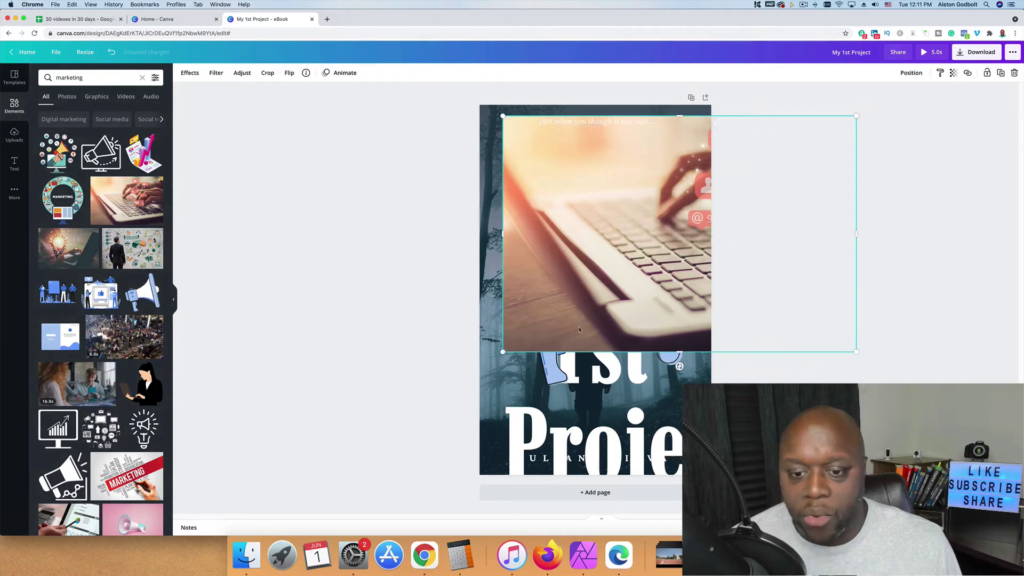
key(Delete)
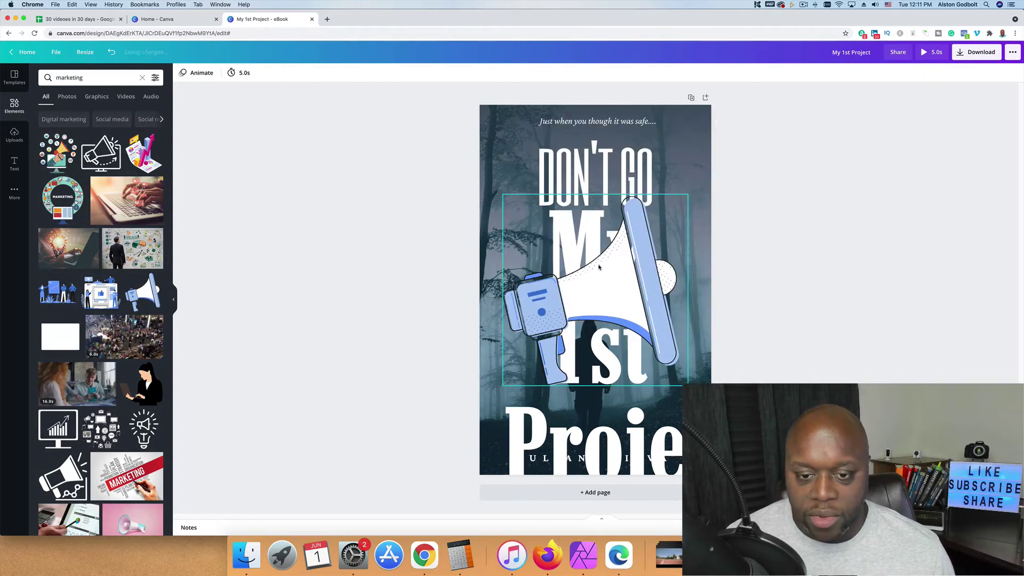
- Delete the megaphone graphic from the cover and select the "My 1st Project" text
click(600, 266)
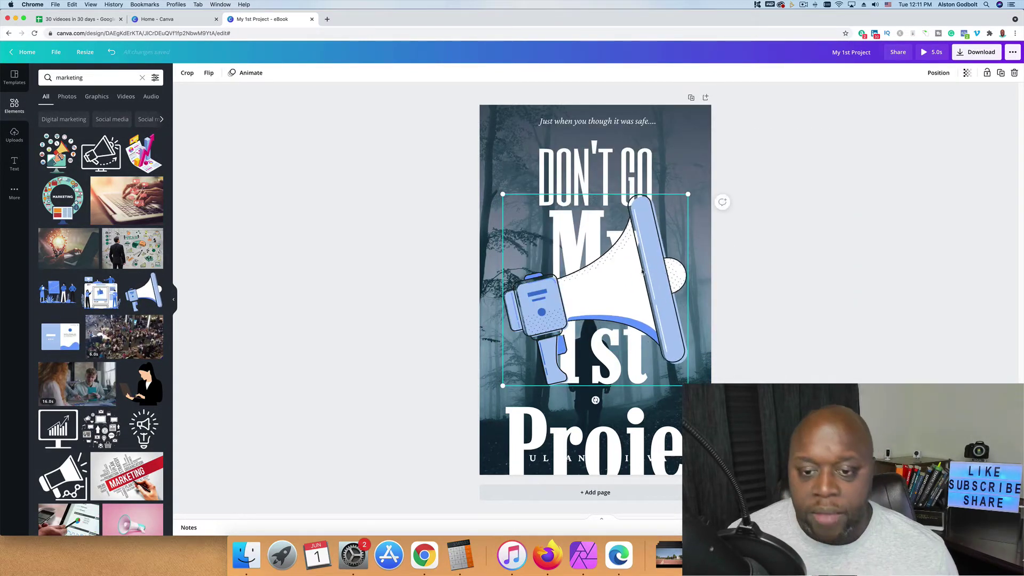
key(Delete)
click(642, 271)
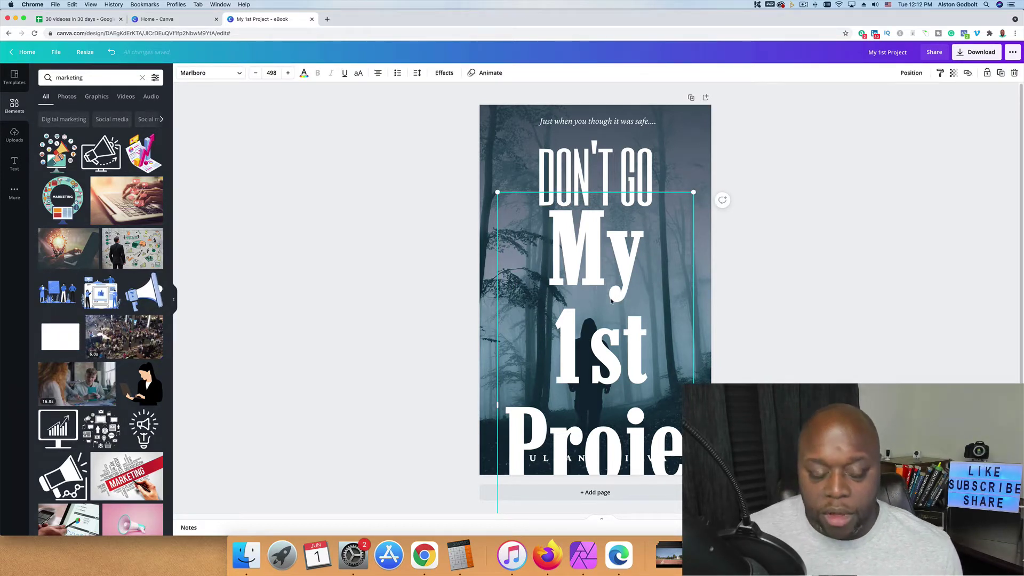
- Open the Fiverr website in a new browser tab
click(327, 19)
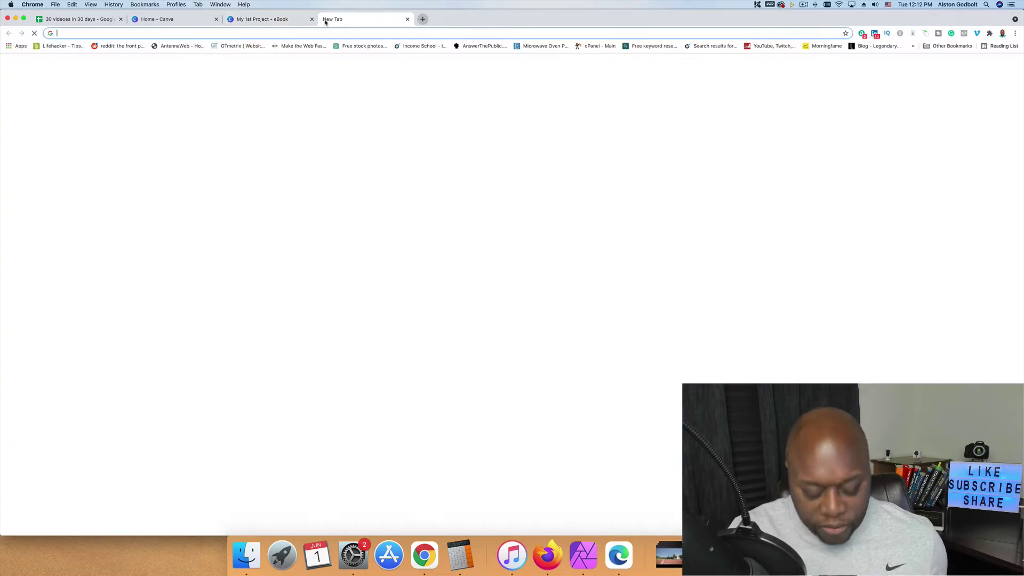
text(fiverr)
key(Return)
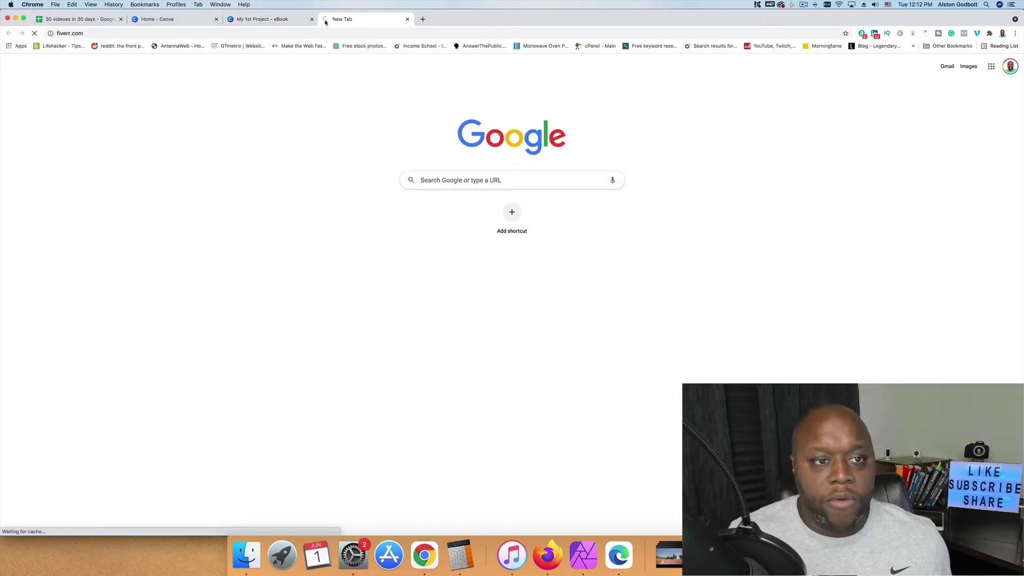
- Return to the book cover design and review the file types available for downloading it
click(268, 19)
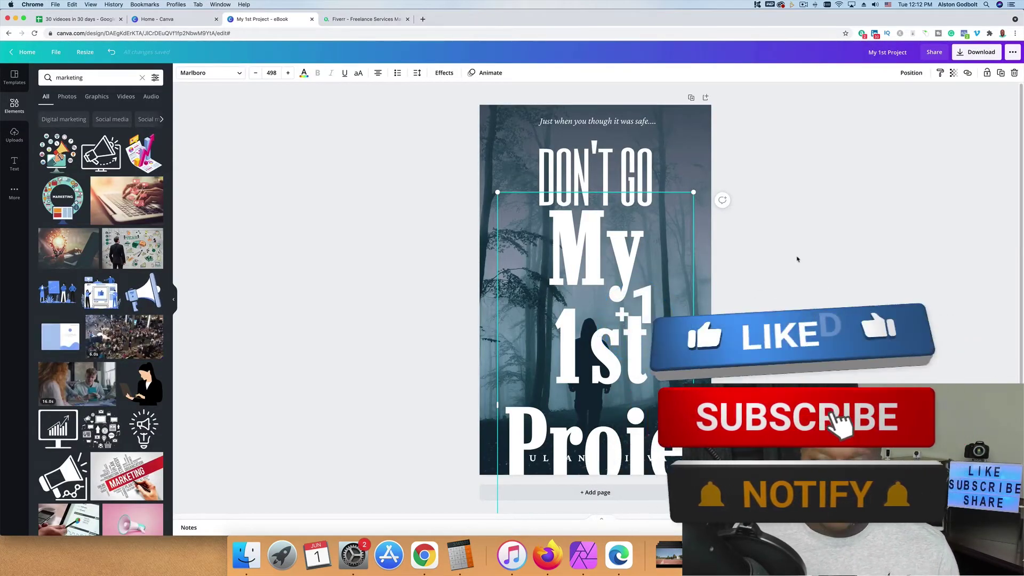
click(962, 56)
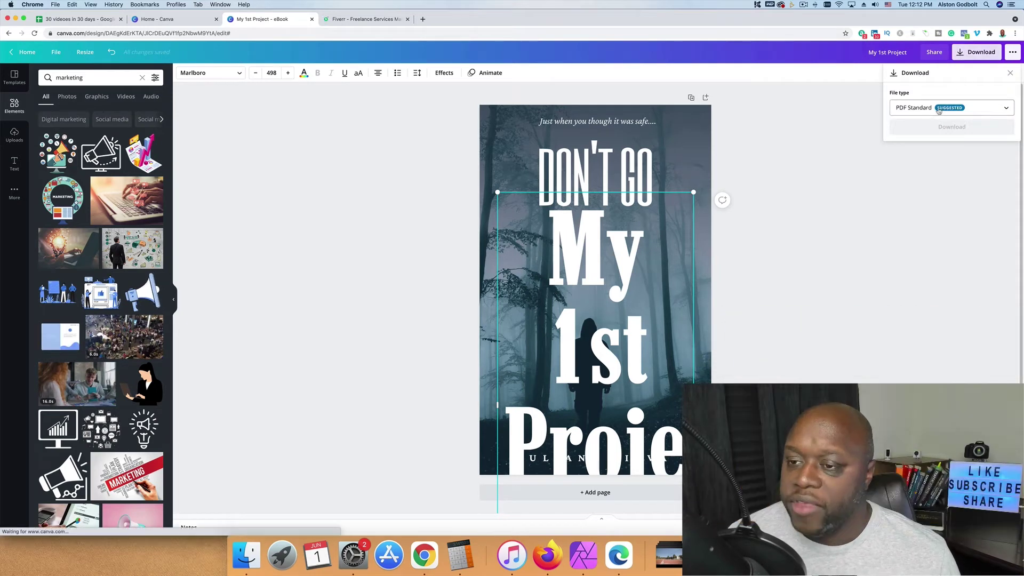
click(938, 109)
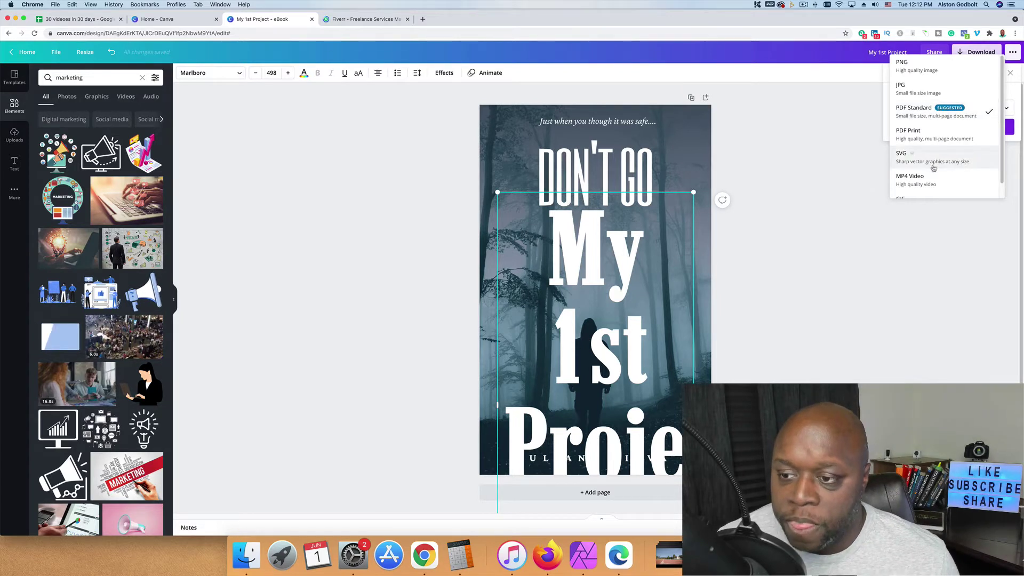
scroll(936, 172, down, 1)
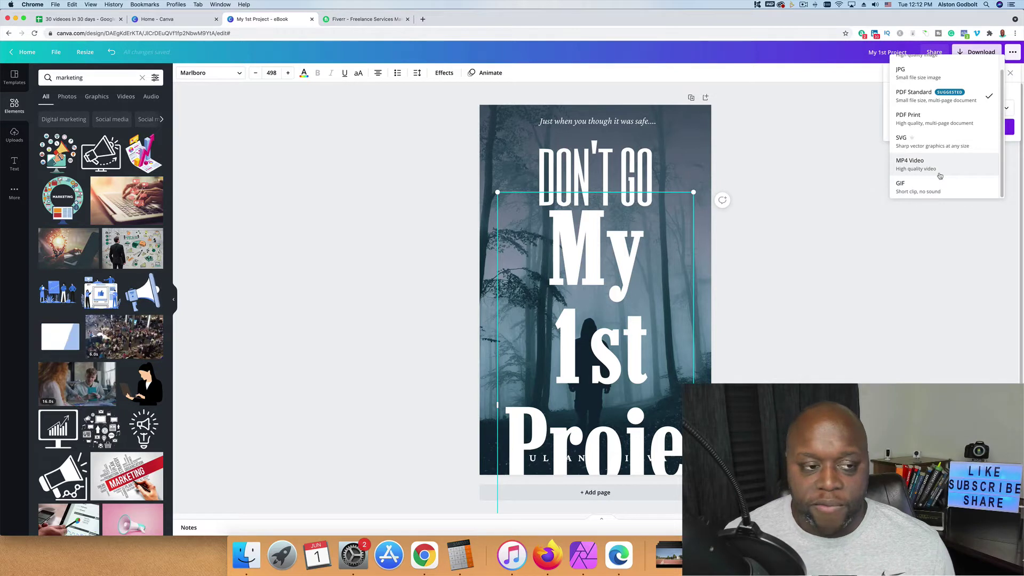
click(826, 244)
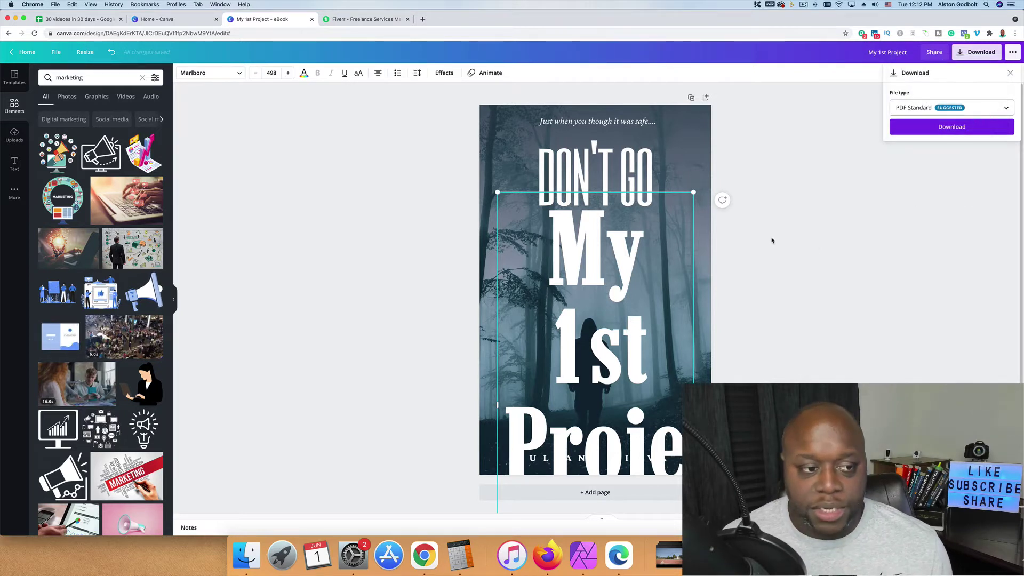
- Search Google for "canva color palette" in a new browser tab and open Canva's color palette generator
click(423, 19)
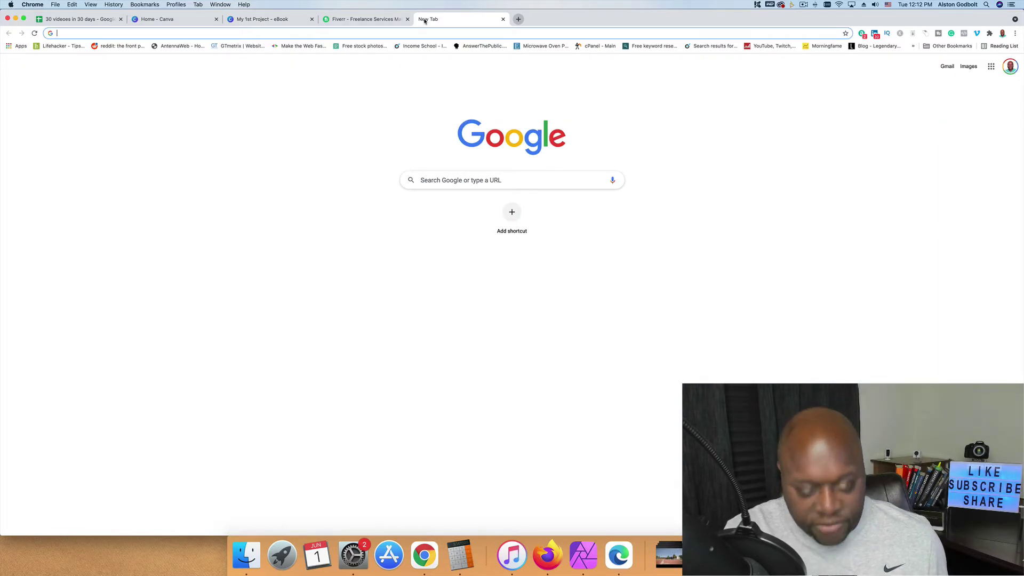
text(can)
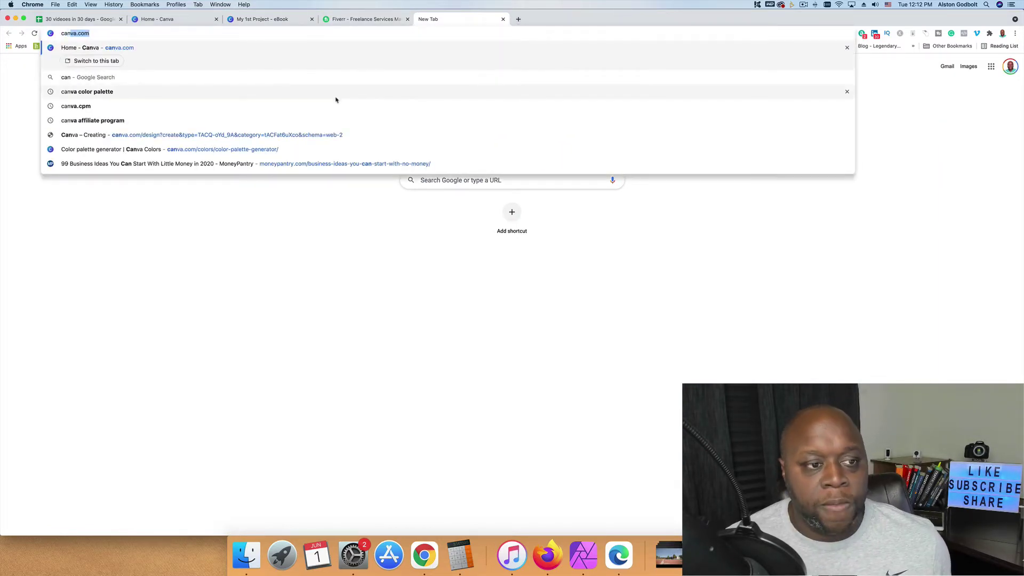
click(336, 92)
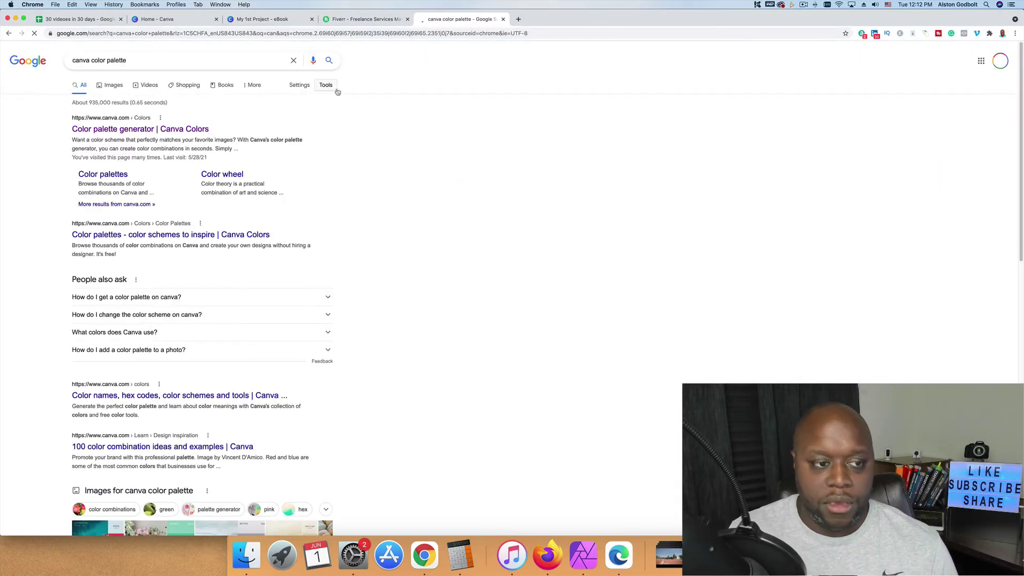
click(202, 129)
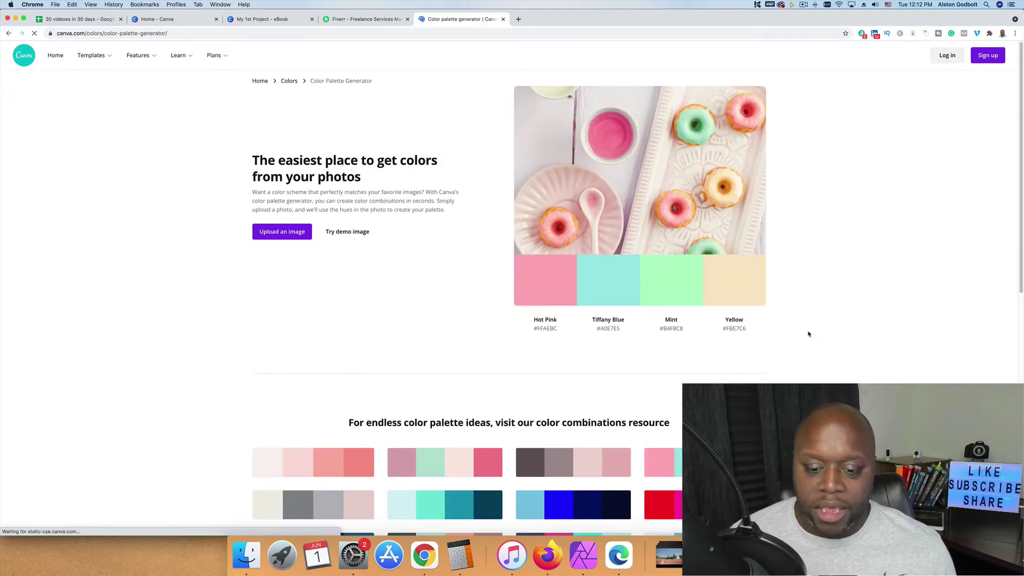
- Look over the sample palettes on the generator page and open the full collection of color combinations
scroll(807, 334, down, 5)
scroll(805, 334, down, 2)
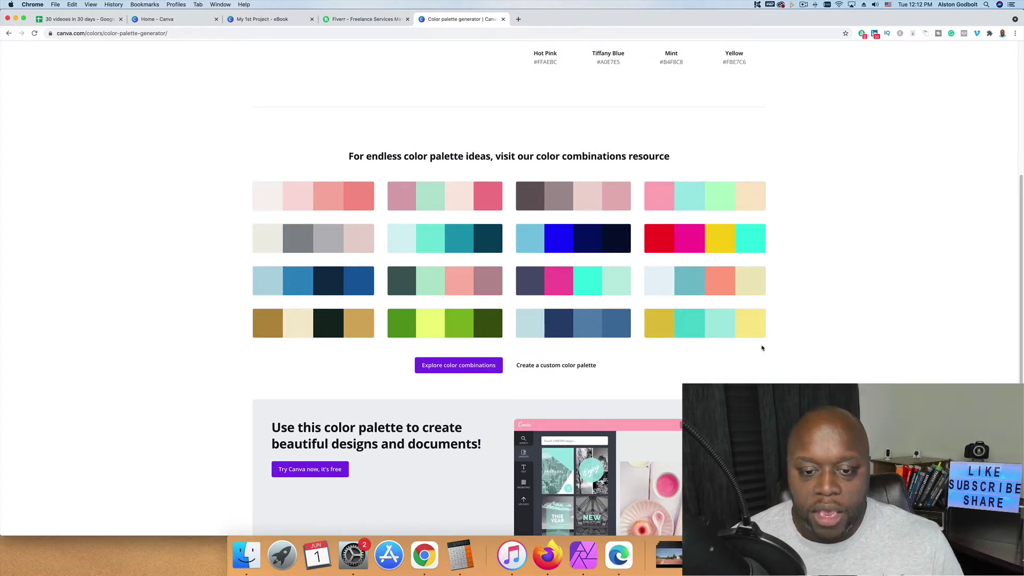
scroll(811, 333, up, 4)
scroll(811, 331, down, 2)
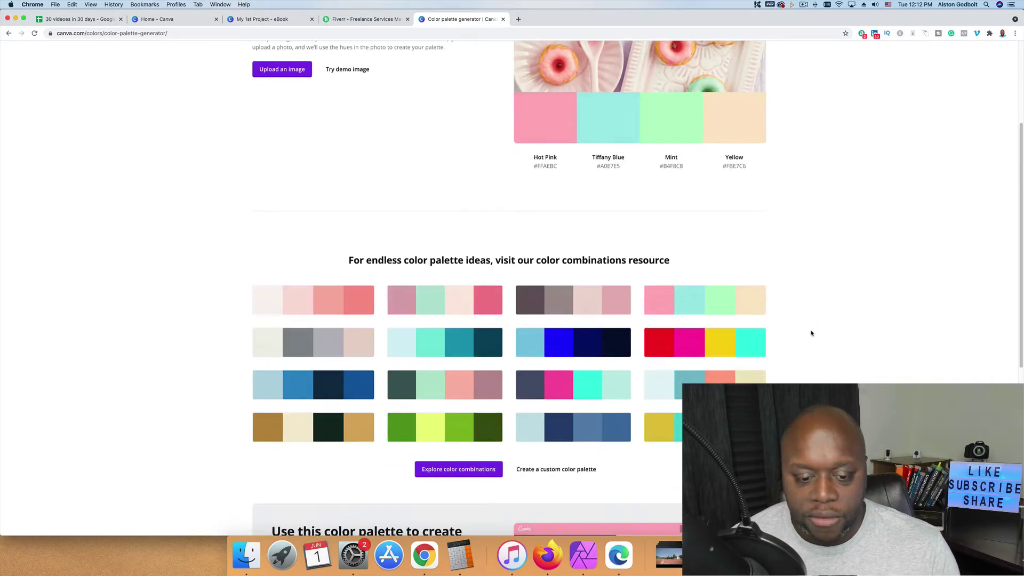
click(458, 468)
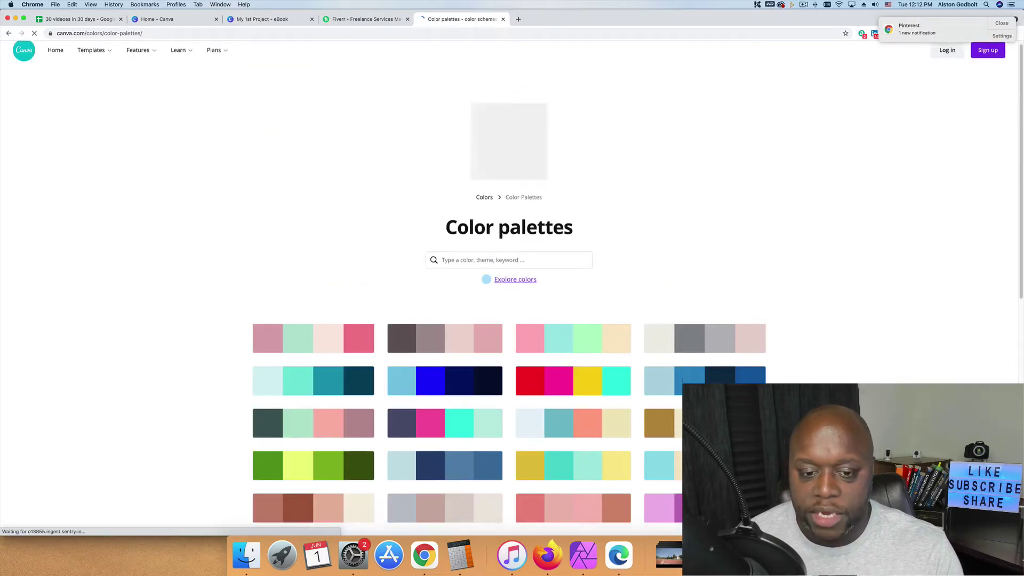
- Browse the color palettes collection and open the Birth Spring color combination
scroll(799, 373, down, 4)
scroll(509, 288, down, 3)
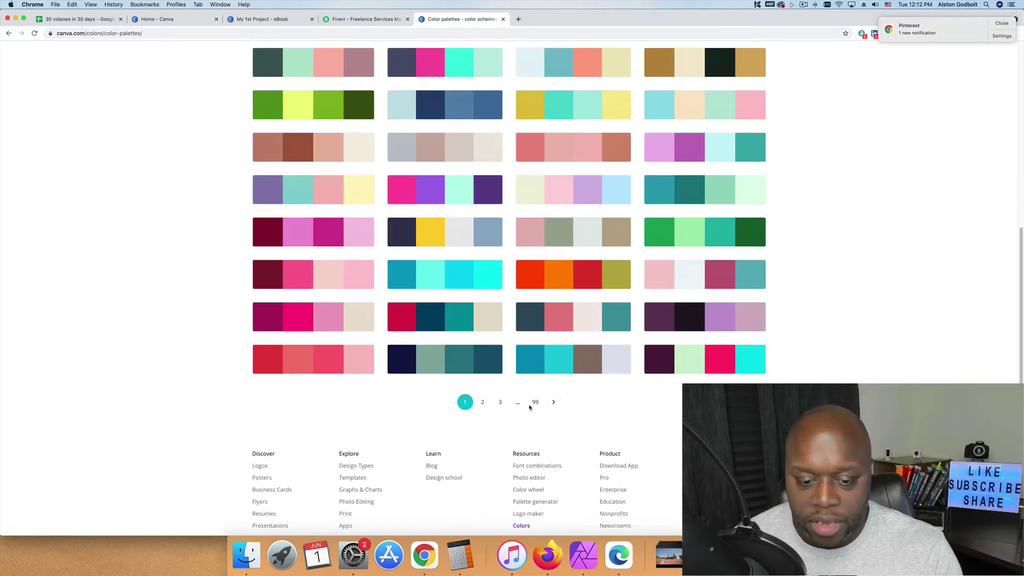
scroll(622, 392, up, 2)
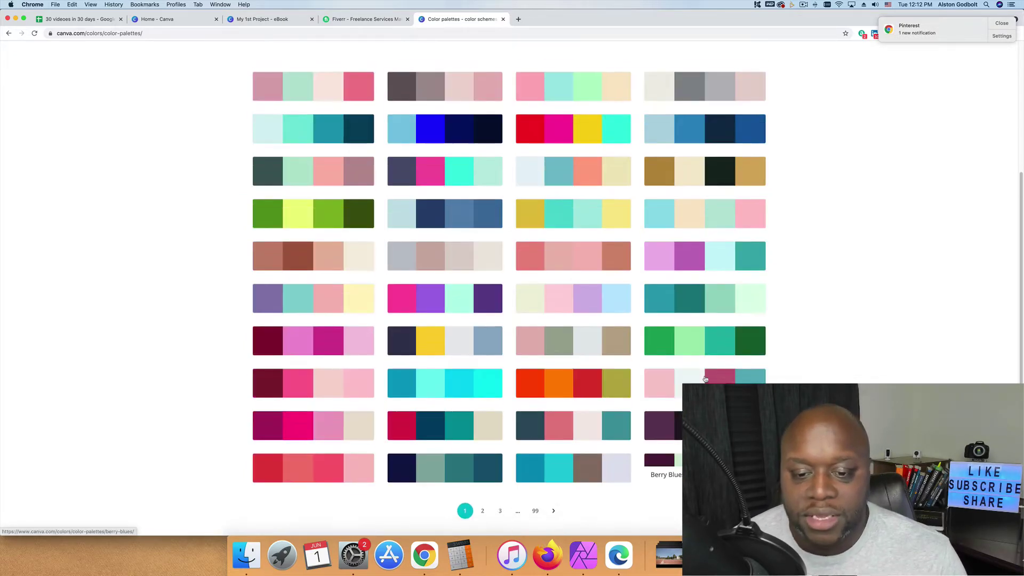
click(584, 354)
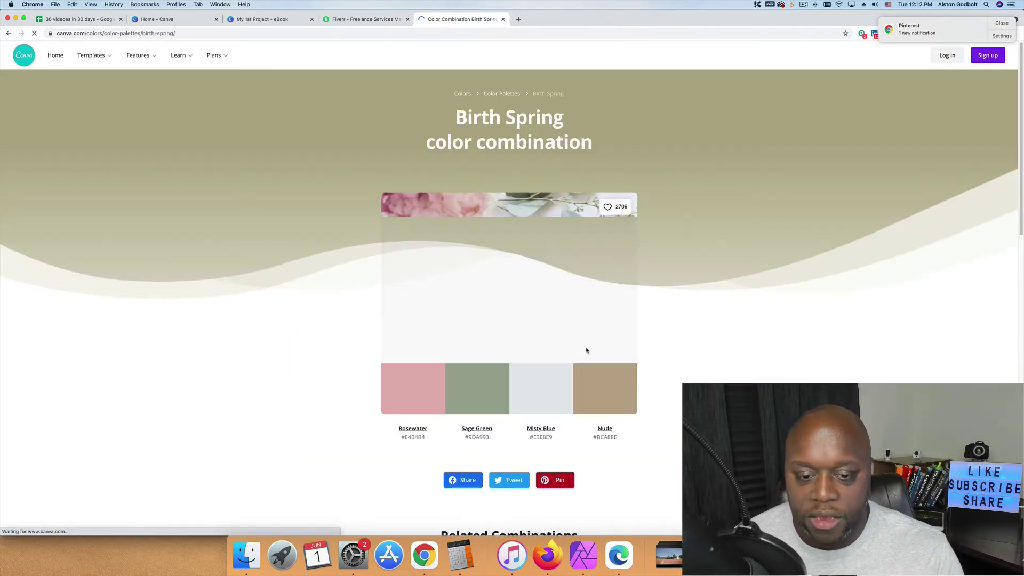
- Copy the hex code of the Nude color in the Birth Spring palette and return to the ebook cover design
double_click(605, 437)
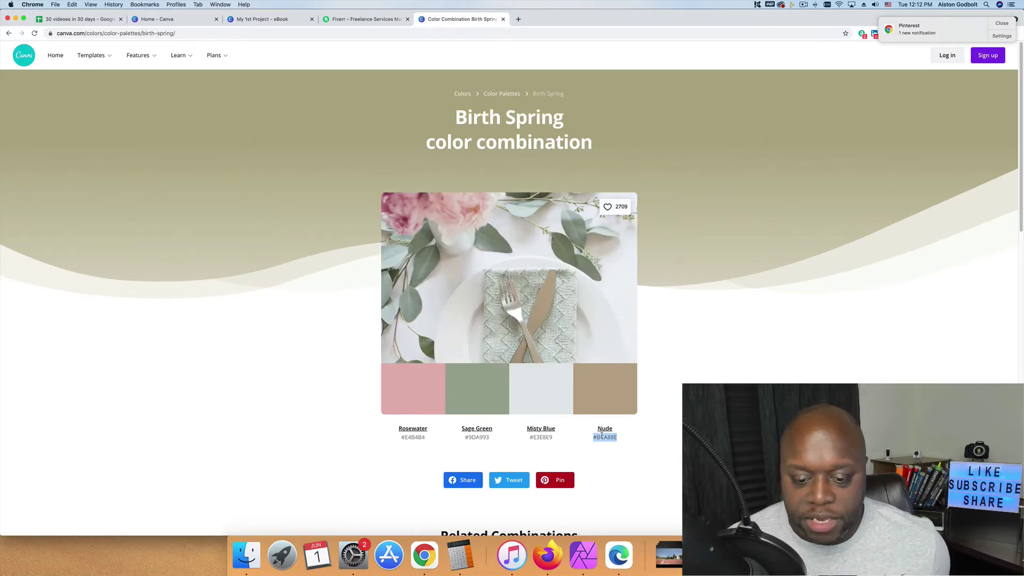
right_click(605, 437)
click(617, 441)
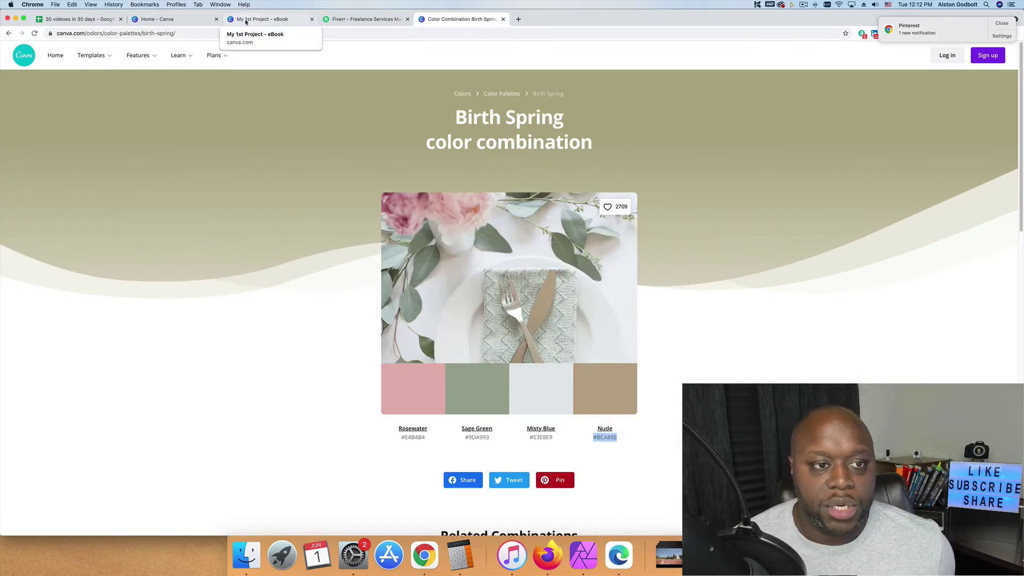
click(261, 19)
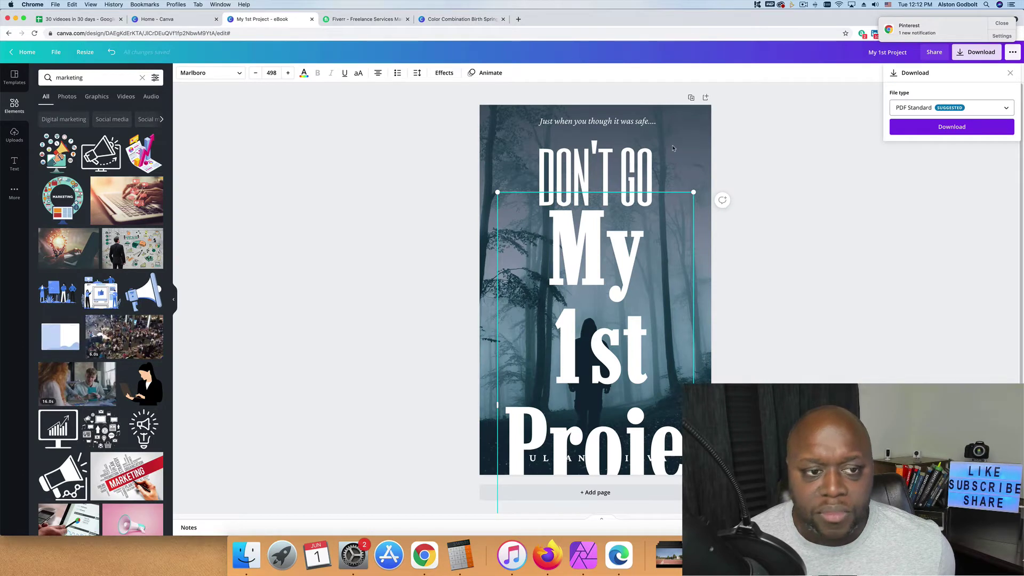
- Change the color of the "DON'T GO" text on the cover to the copied #BCA88E
click(599, 166)
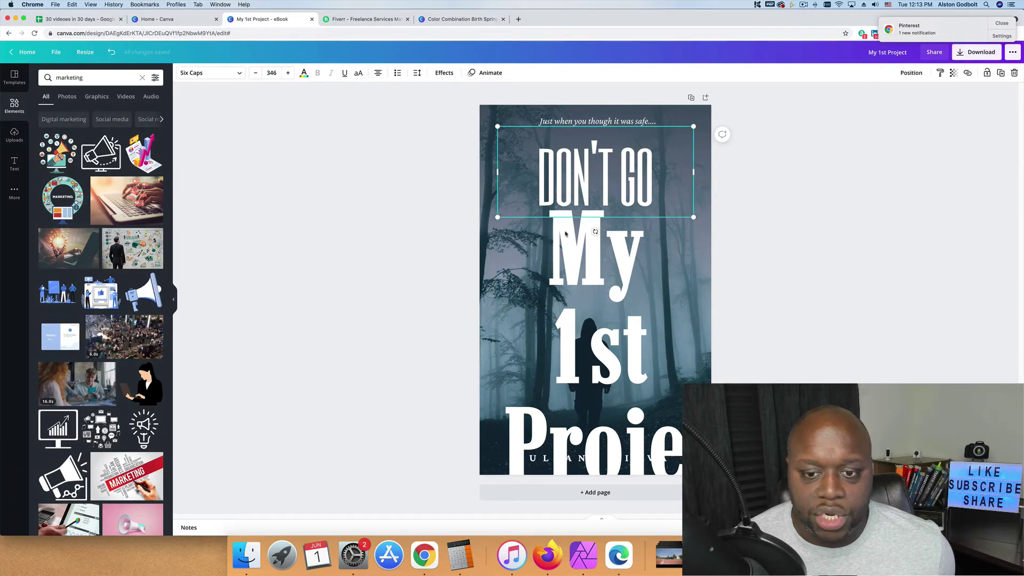
click(303, 73)
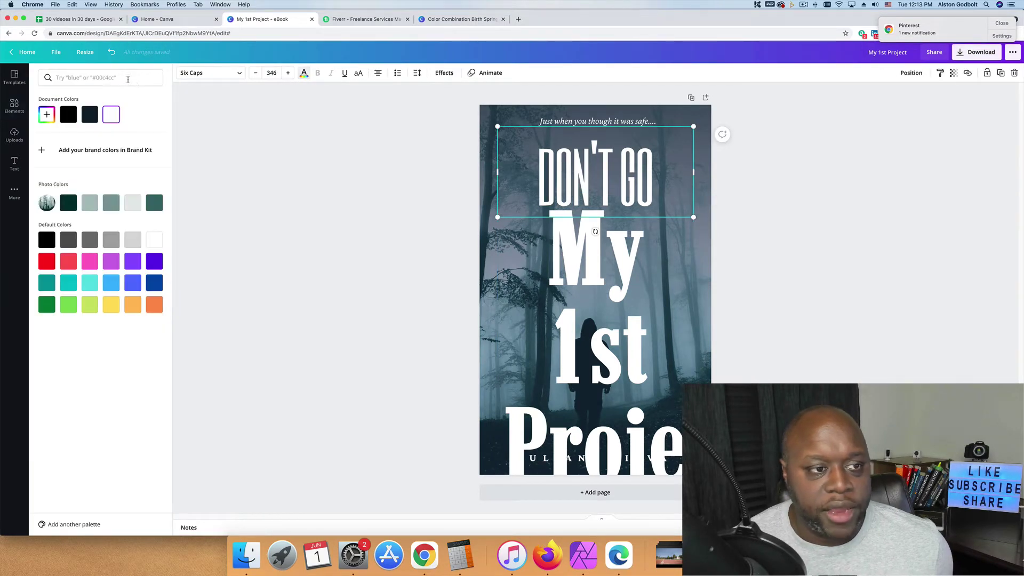
click(110, 78)
key(super+v)
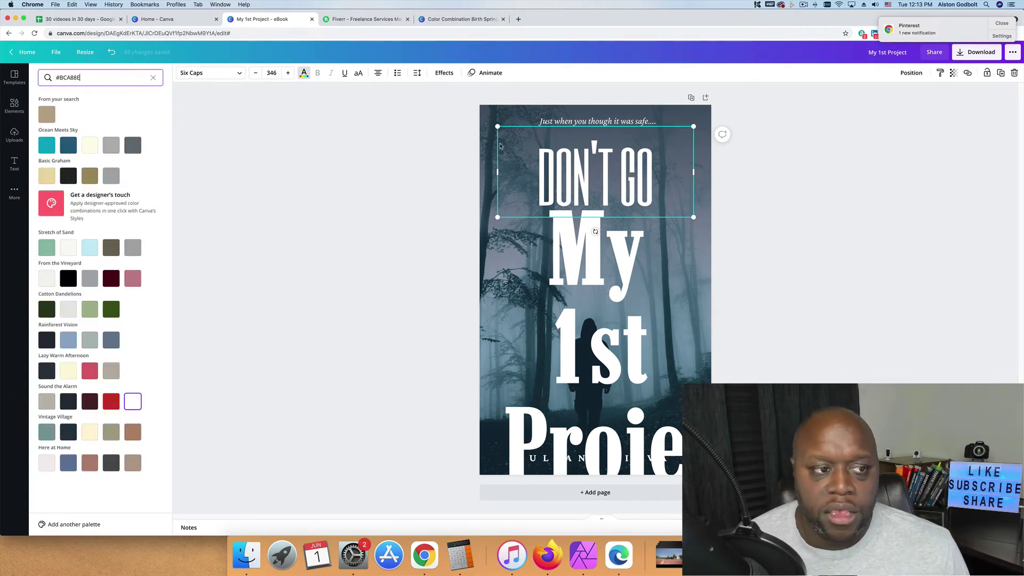
double_click(570, 172)
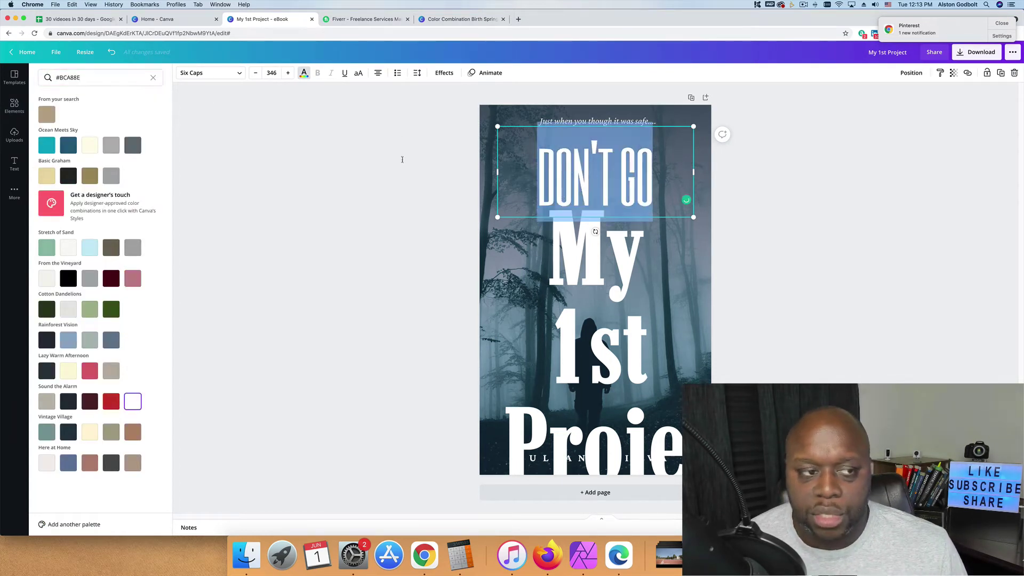
click(47, 115)
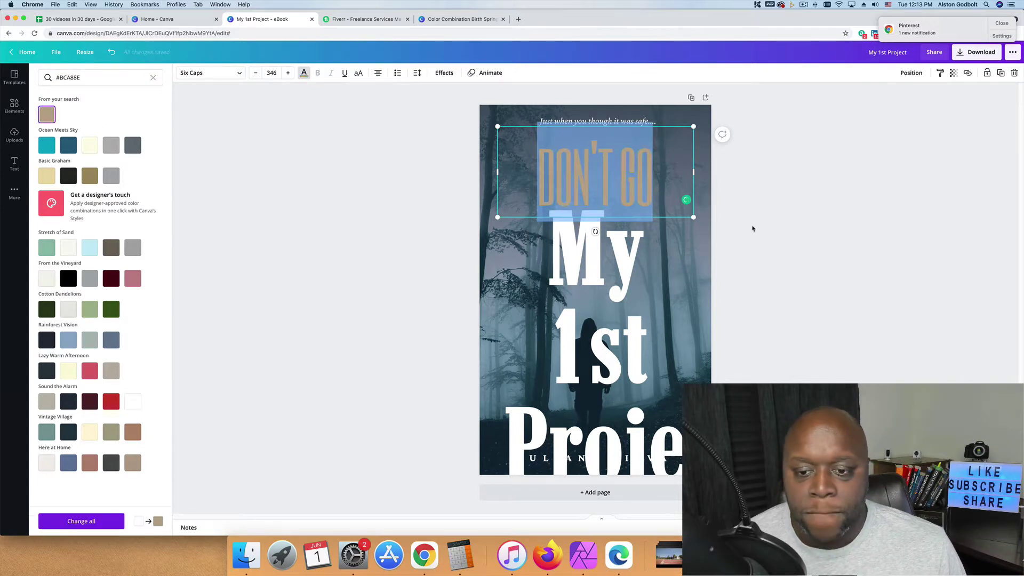
- Move the "My 1st Project" title up over the "DON'T GO" text and select its wording
click(645, 281)
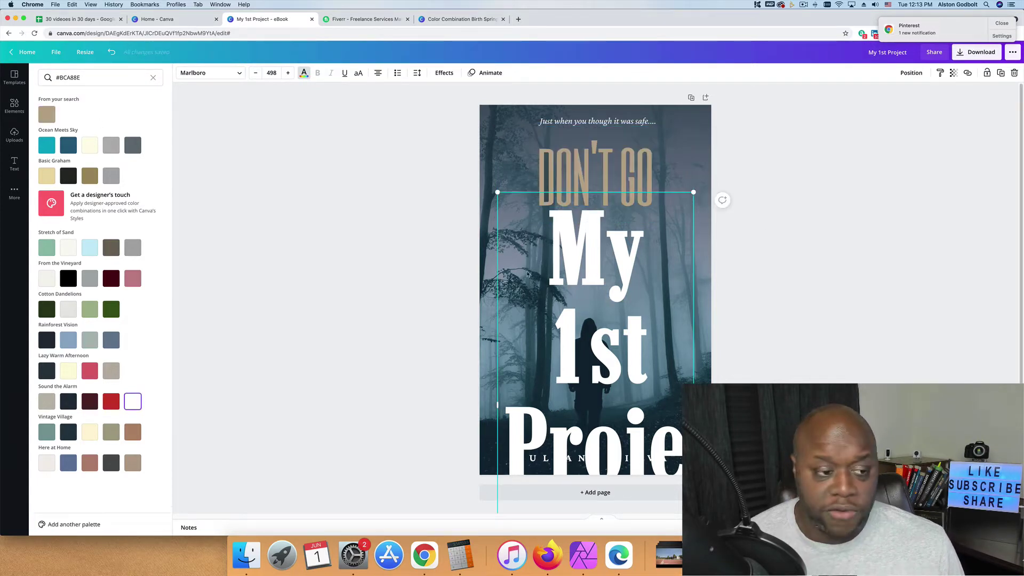
drag(597, 276, 602, 213)
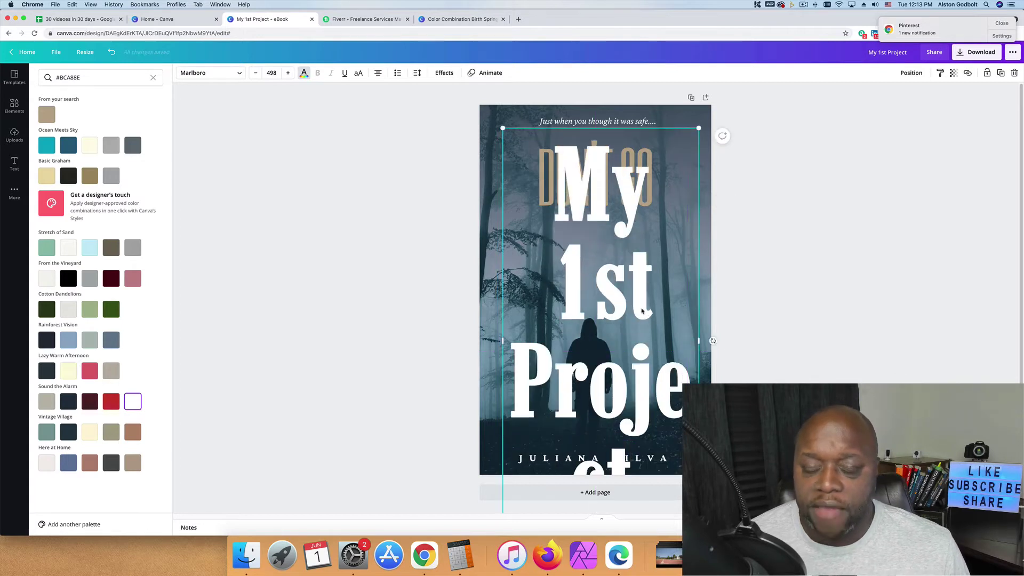
double_click(549, 193)
drag(550, 190, 613, 507)
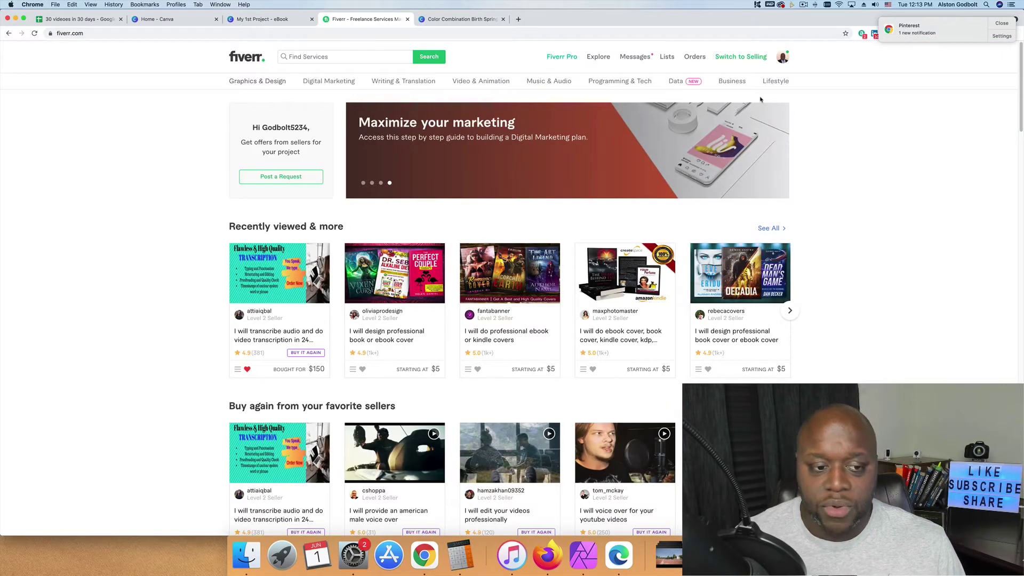
- Search Fiverr for "digital planners"
click(315, 58)
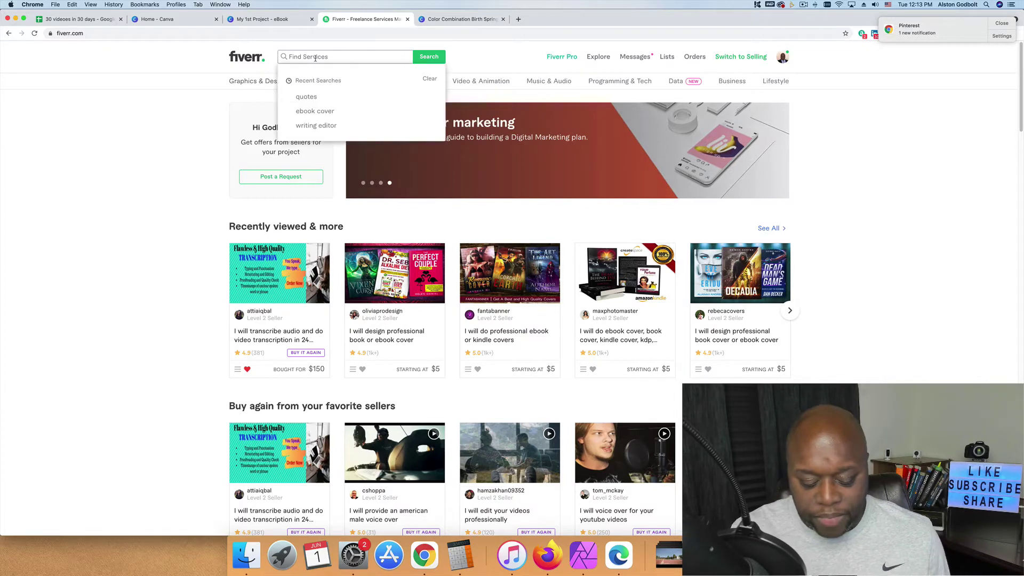
text(digi)
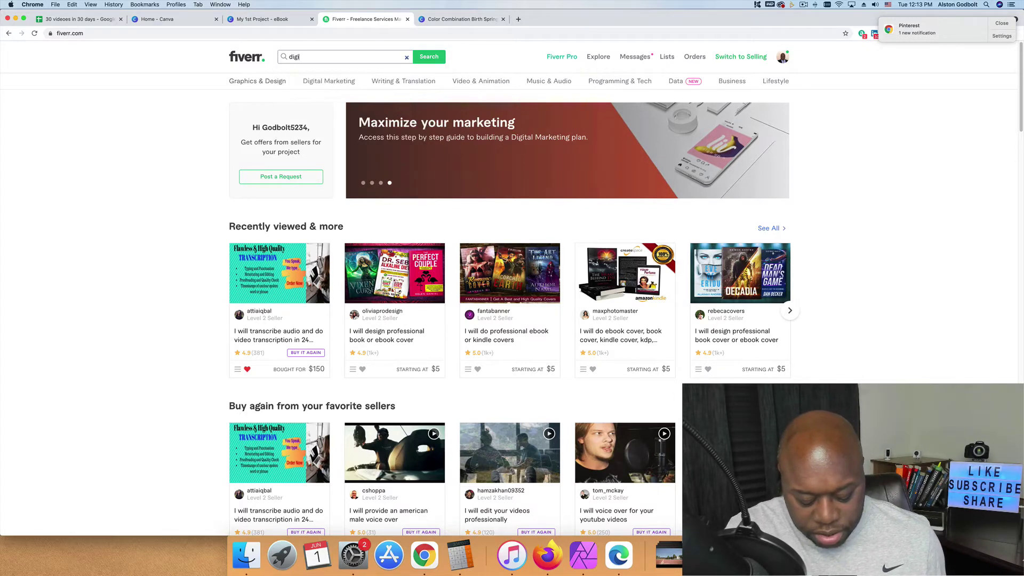
text(tal planners)
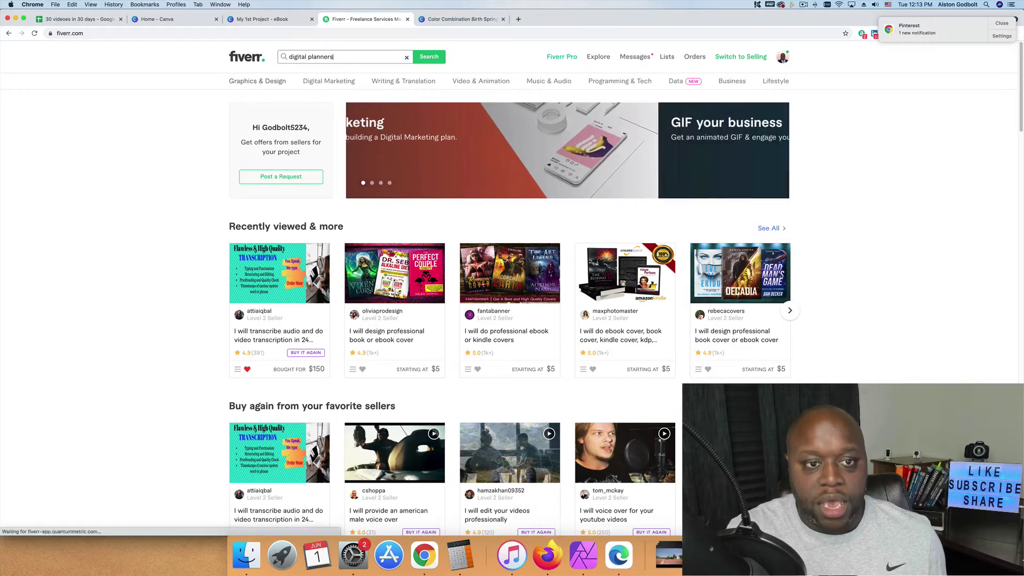
key(Return)
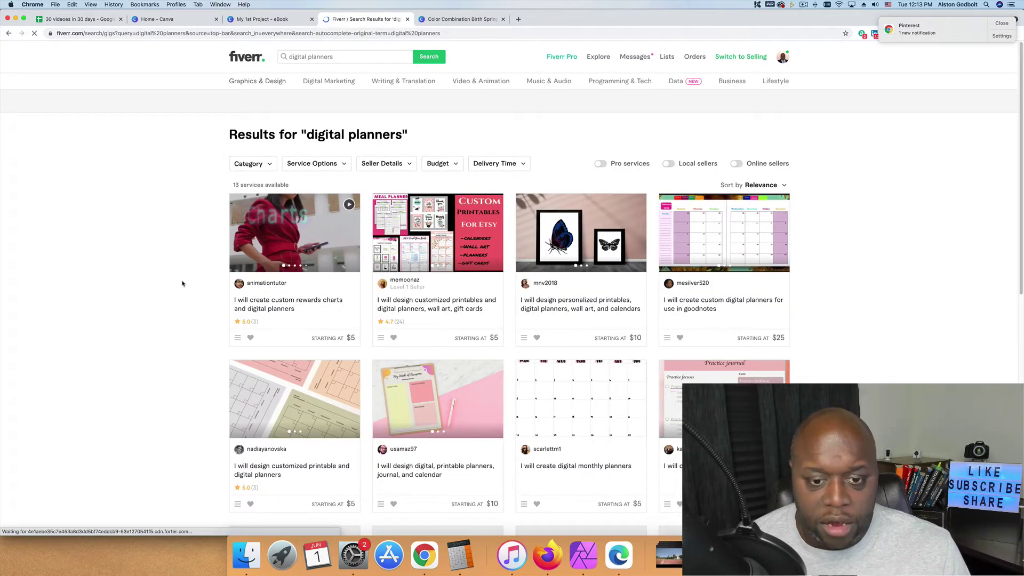
- Look through the digital planner services, comparing the sellers' ratings, review counts and starting prices
scroll(182, 284, down, 1)
scroll(183, 285, down, 5)
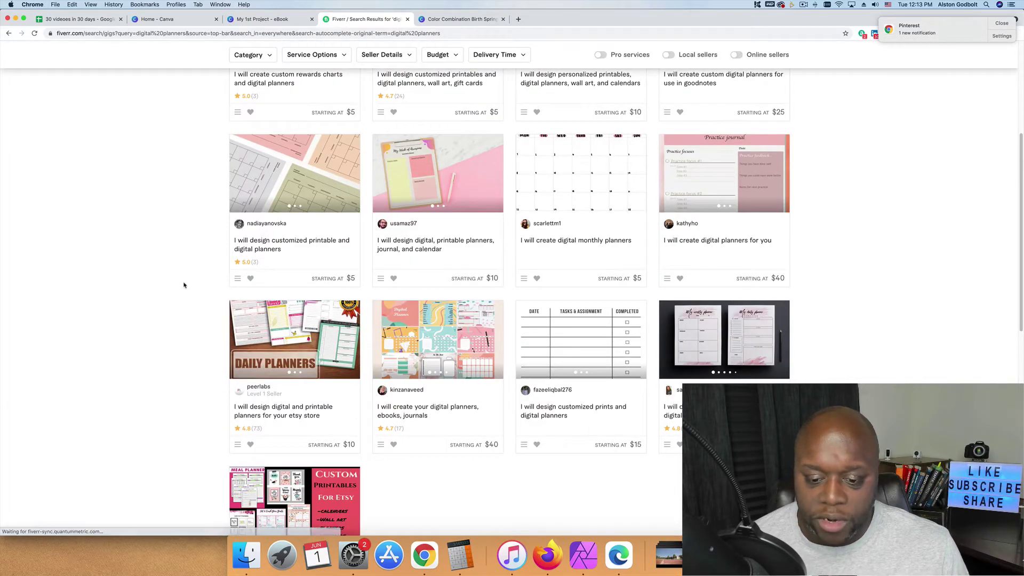
scroll(184, 285, up, 5)
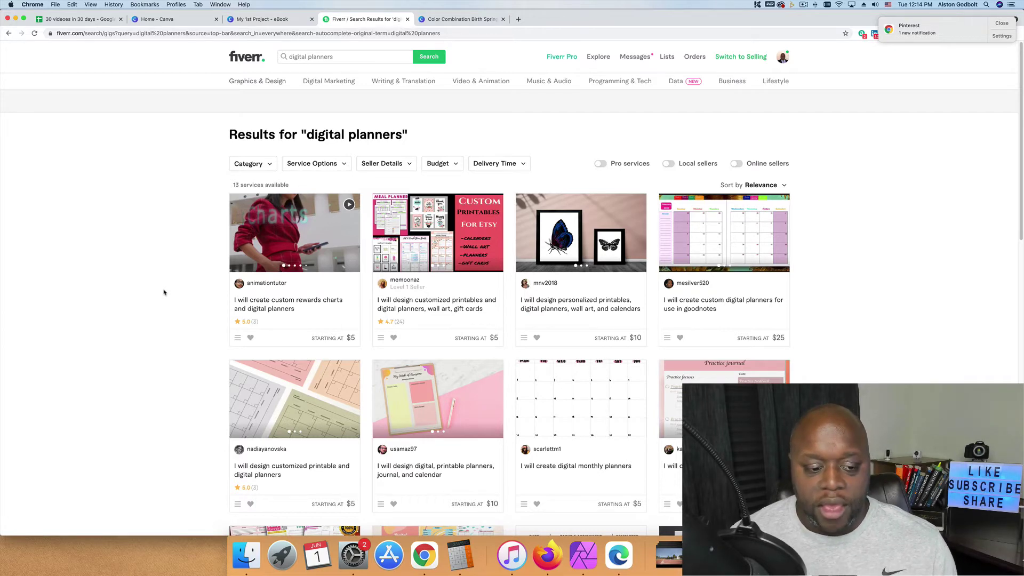
scroll(206, 322, down, 3)
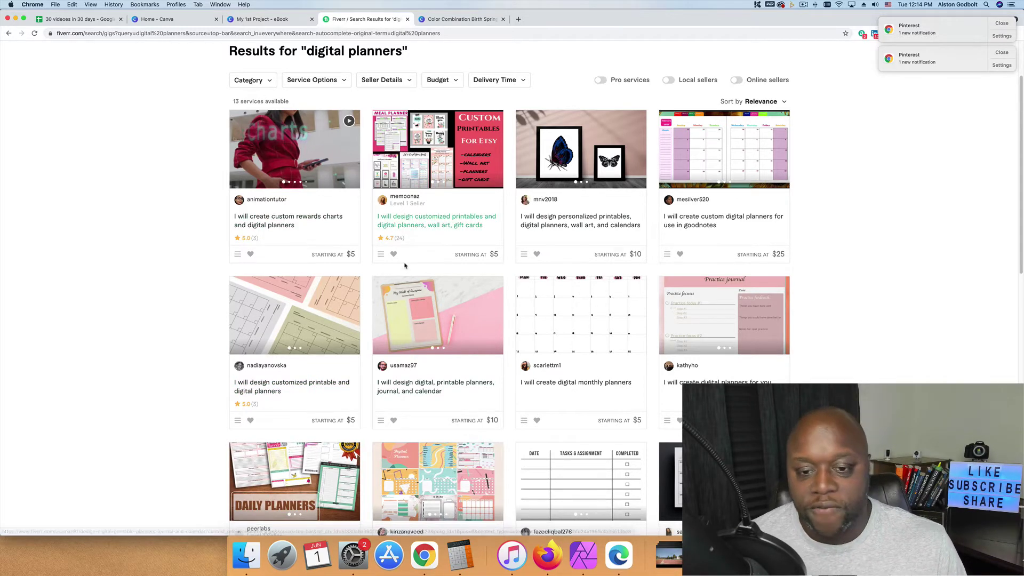
scroll(168, 359, down, 2)
scroll(168, 359, down, 5)
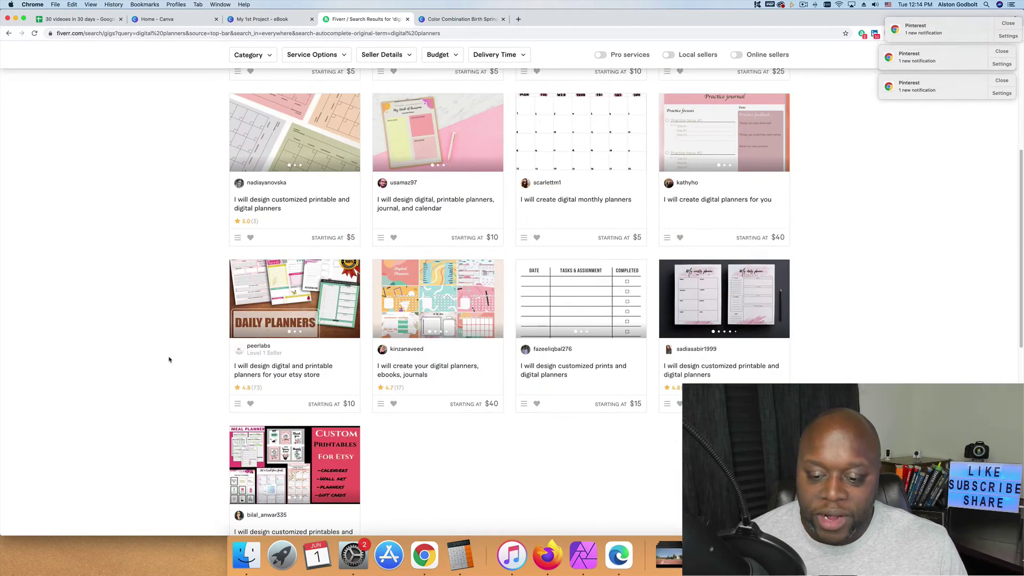
scroll(169, 360, down, 2)
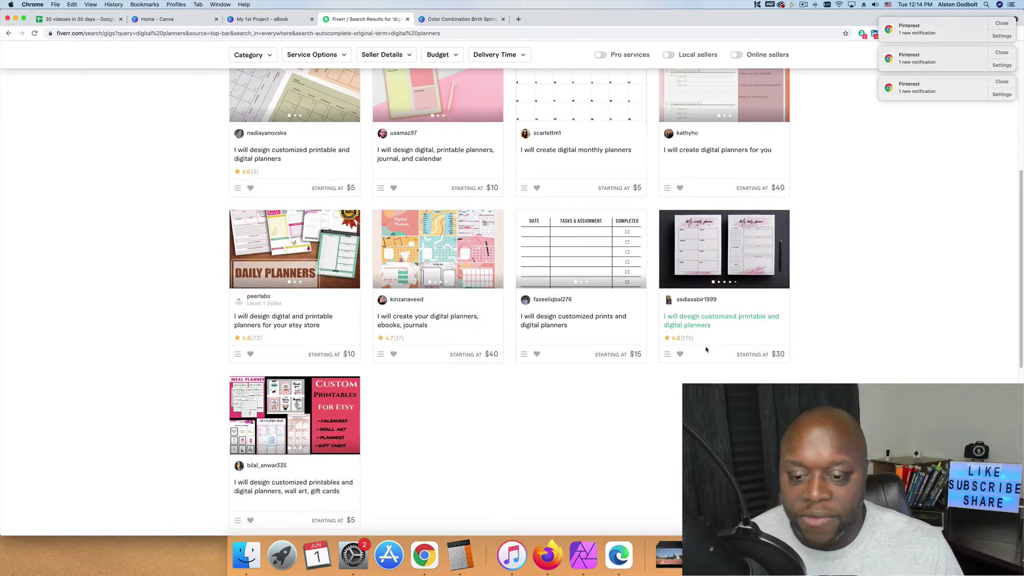
scroll(535, 407, up, 10)
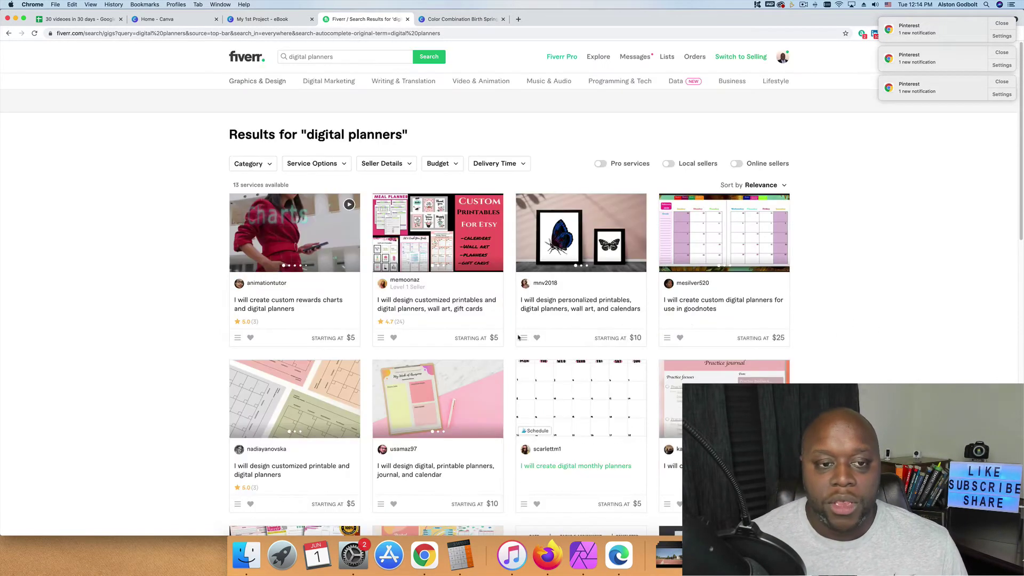
- Filter the digital planner results by seller level to Top Rated Seller and Level One
click(391, 170)
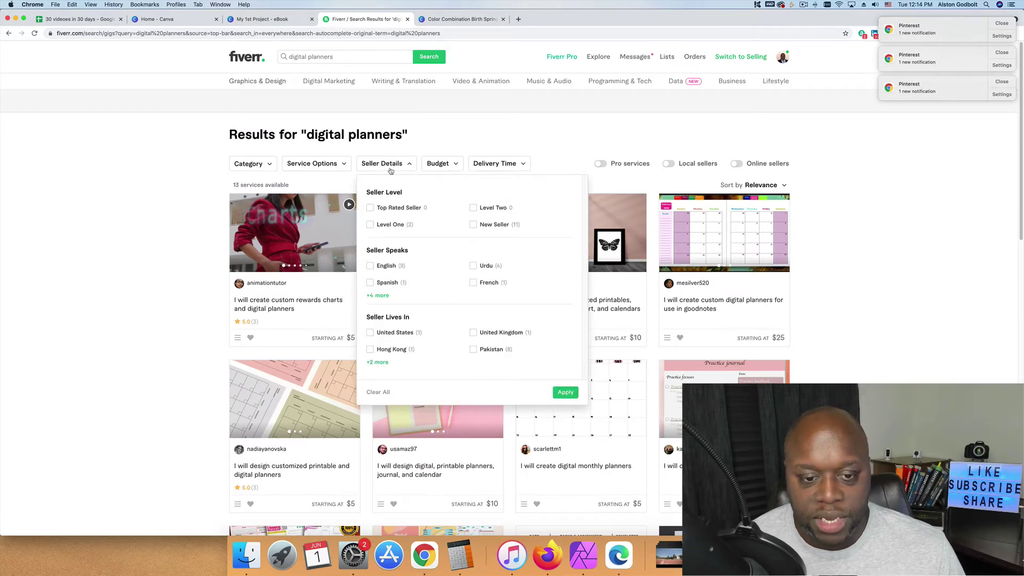
click(370, 225)
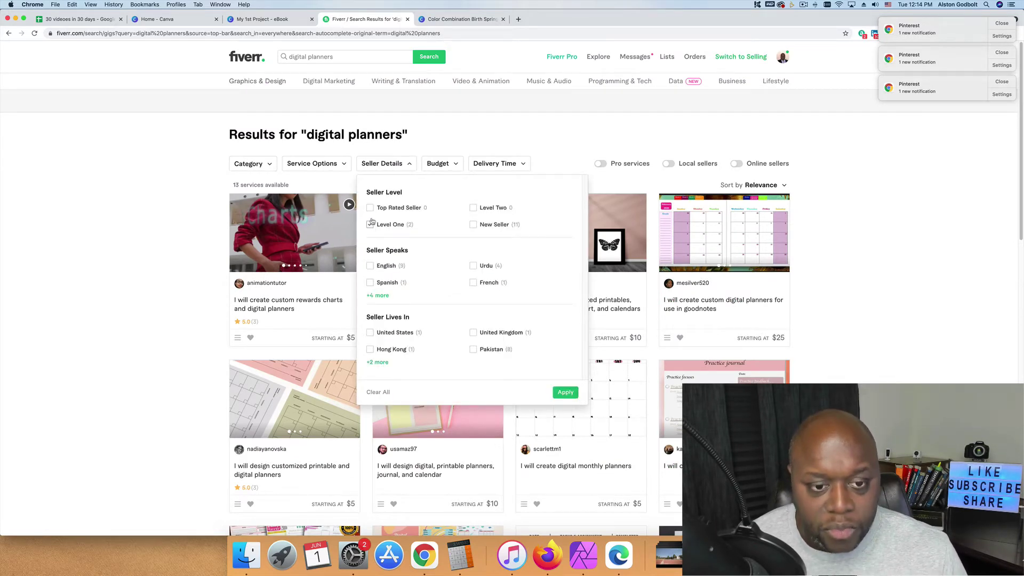
click(370, 208)
click(564, 392)
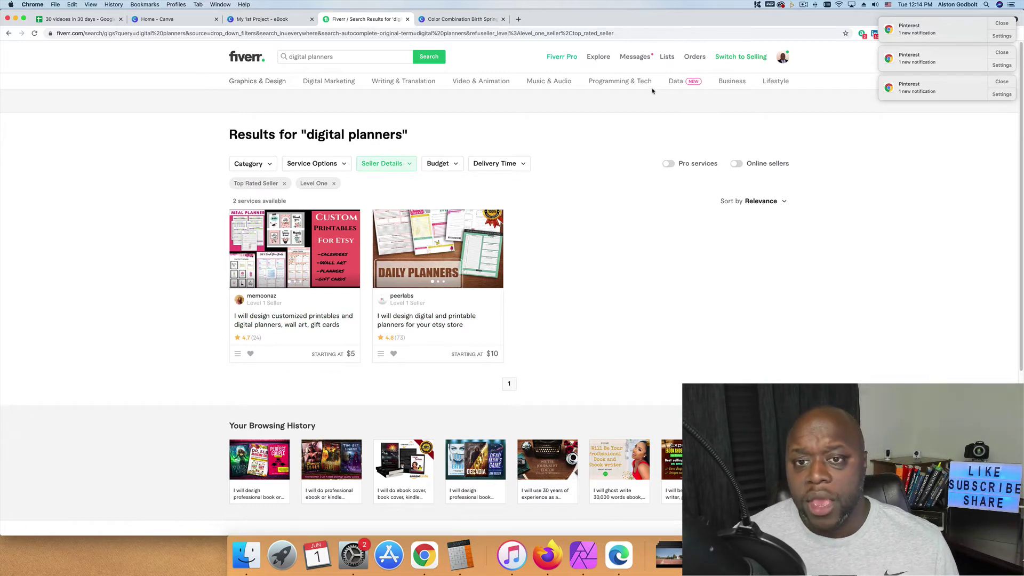
- Open the form for posting a new buyer request and start on the service description field
click(783, 58)
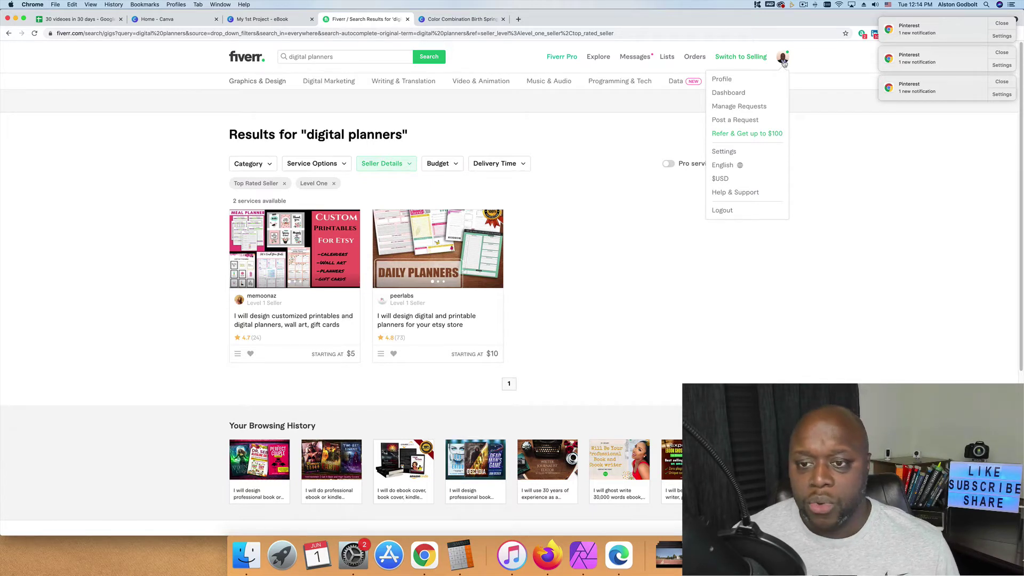
click(739, 122)
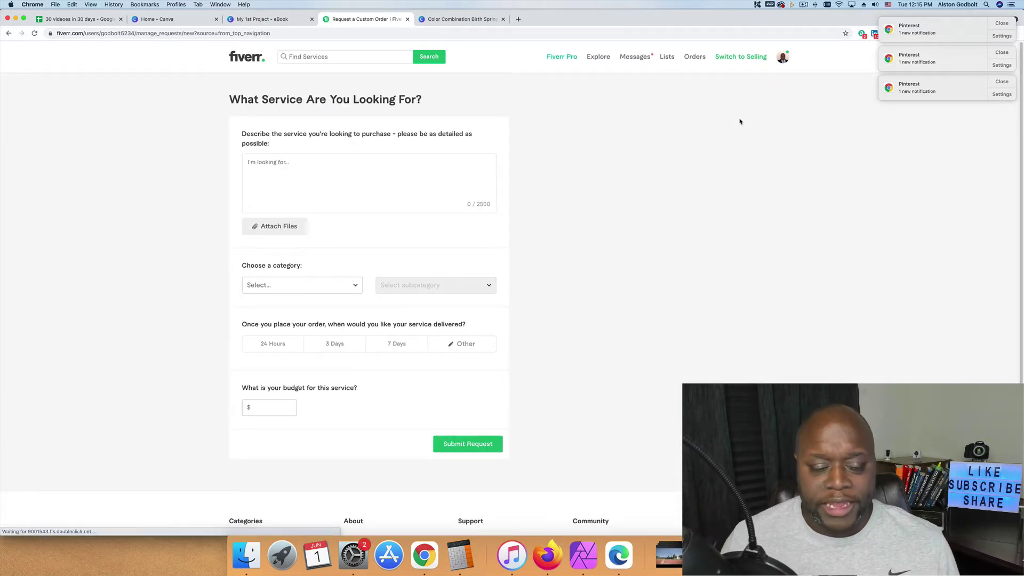
click(401, 188)
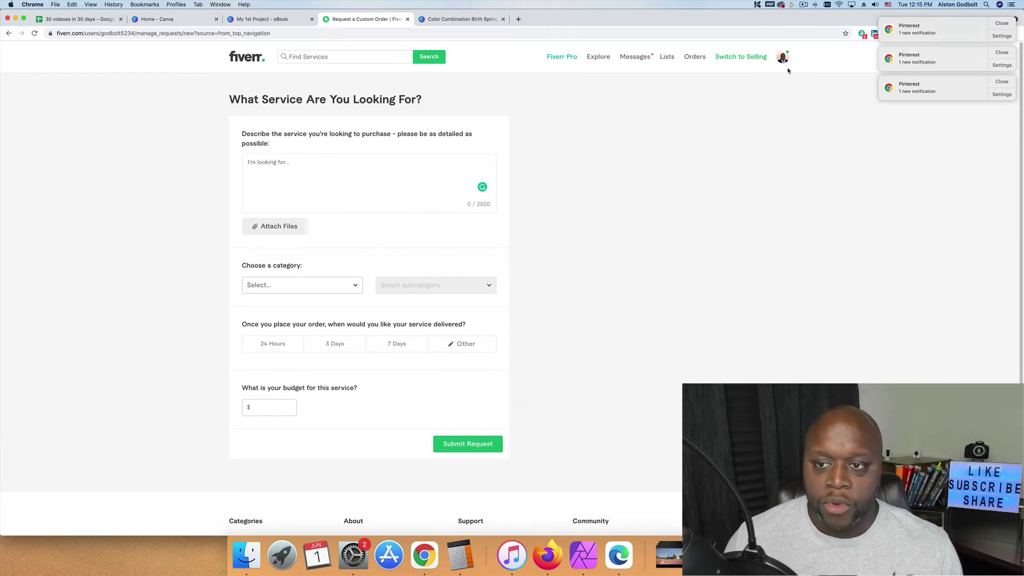
- Go to the existing buyer requests and open the offers received for the active 10,000-word mini-ebook request
click(786, 62)
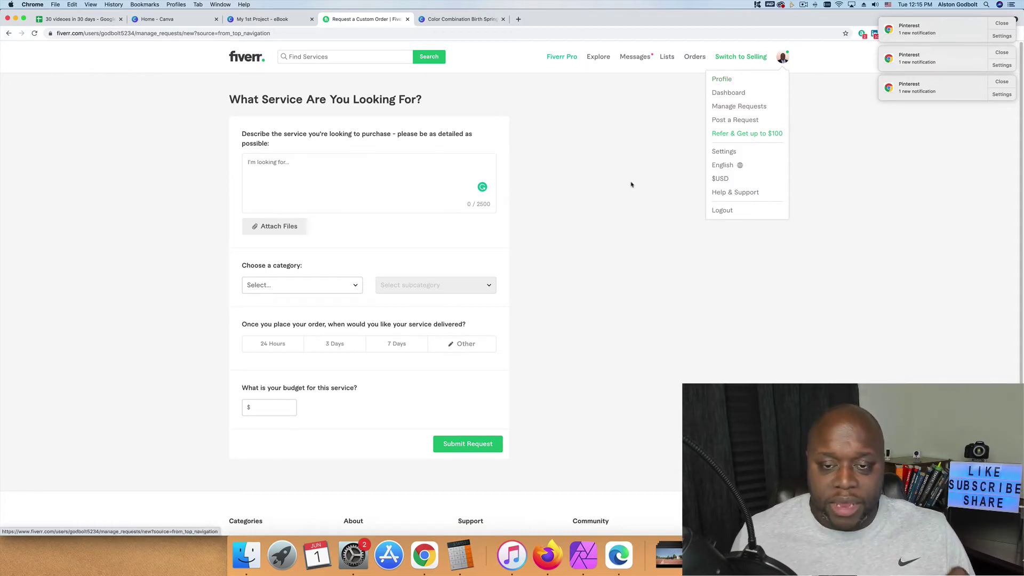
click(588, 219)
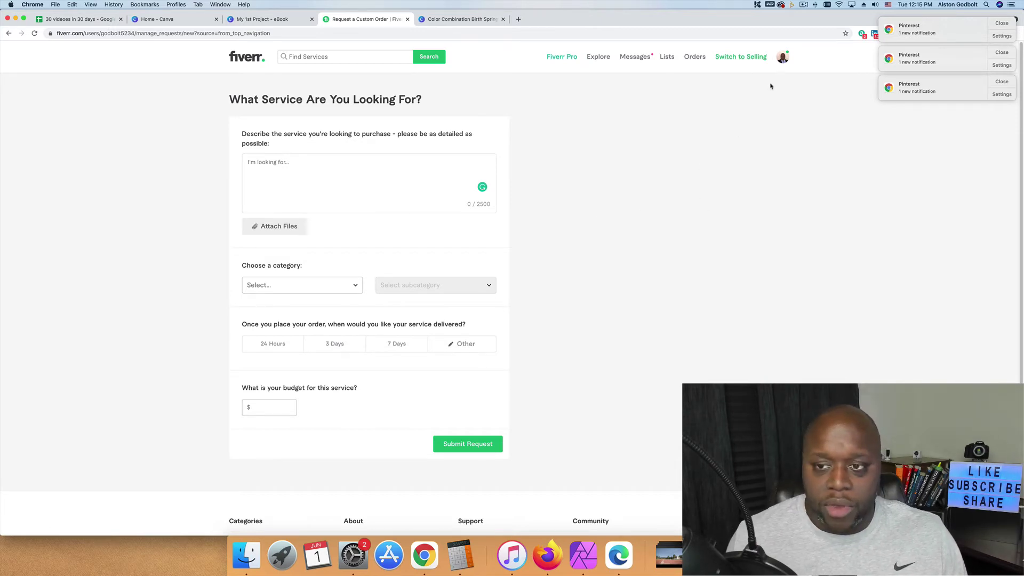
click(783, 63)
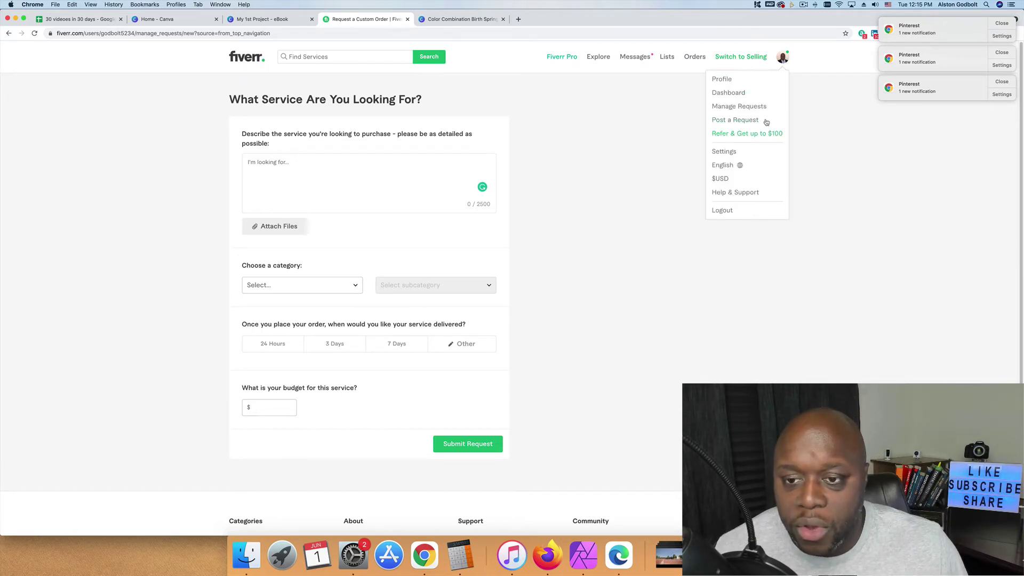
click(744, 109)
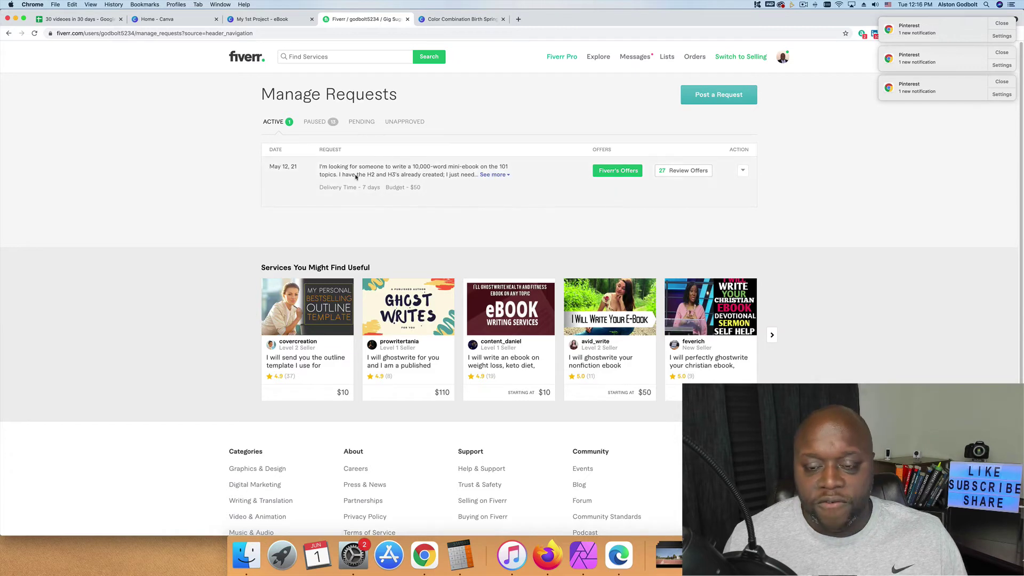
click(671, 171)
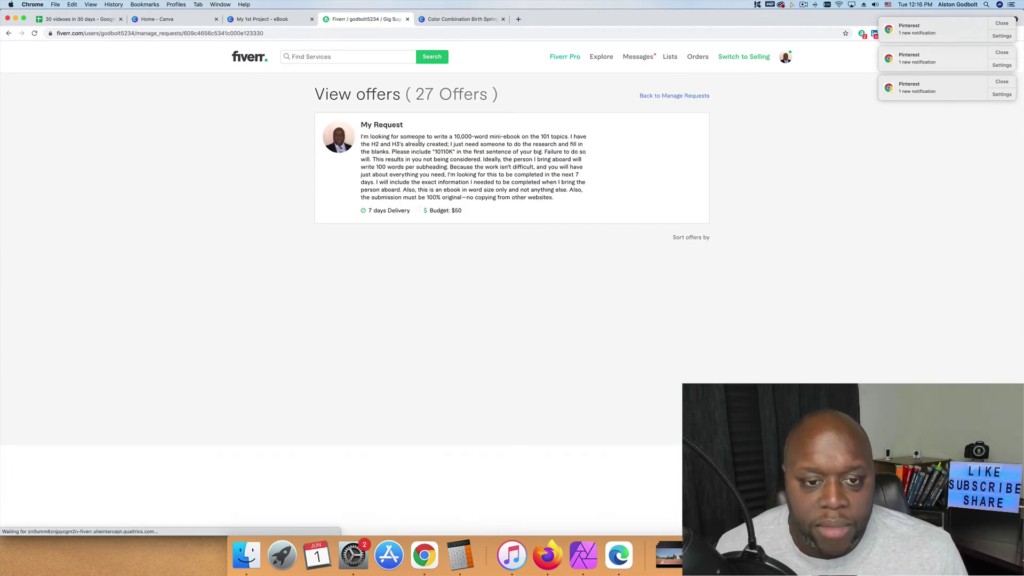
- Highlight the request's sentence asking sellers to include "10110K" and check the listed offers for that phrase
drag(389, 151, 537, 152)
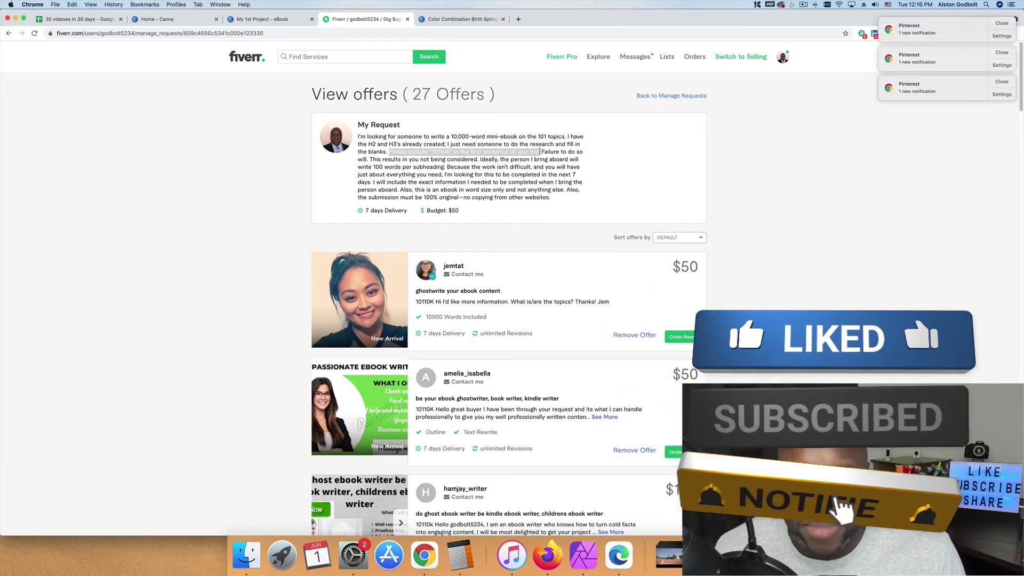
scroll(530, 213, down, 4)
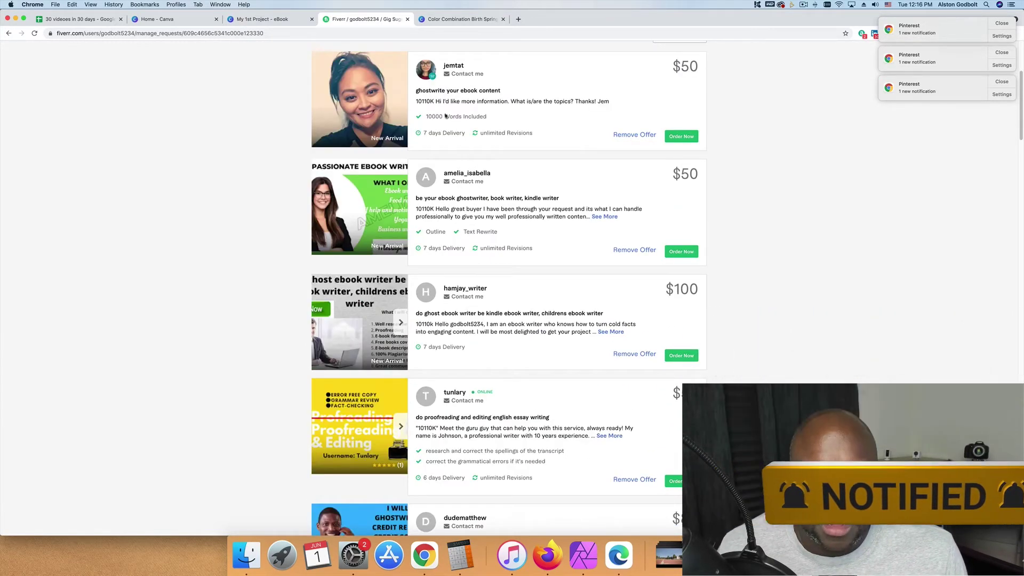
scroll(445, 157, up, 1)
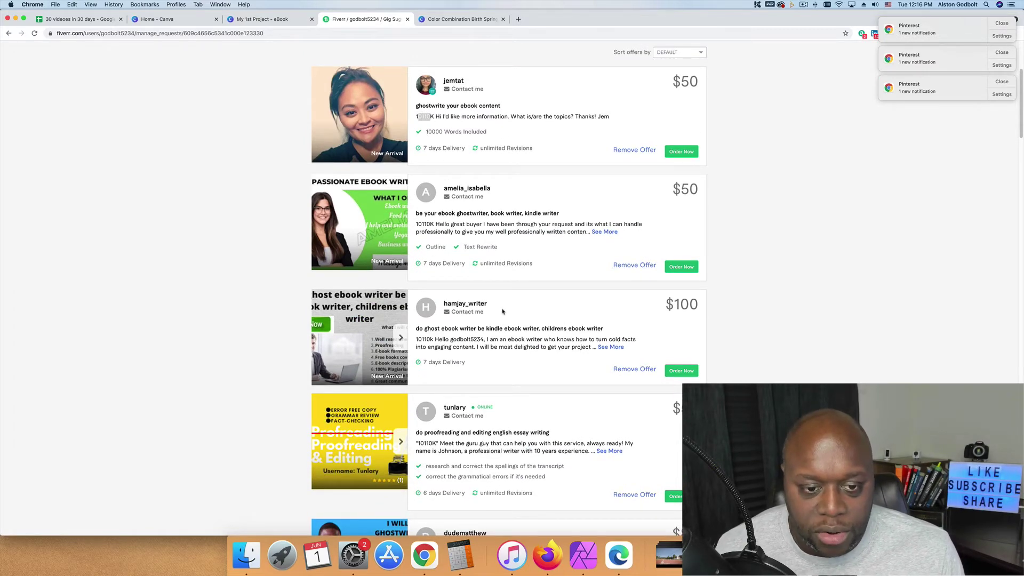
- Check more of the received offers for the requested phrase and expand the full text of the $40 creative writing offer
scroll(501, 312, down, 5)
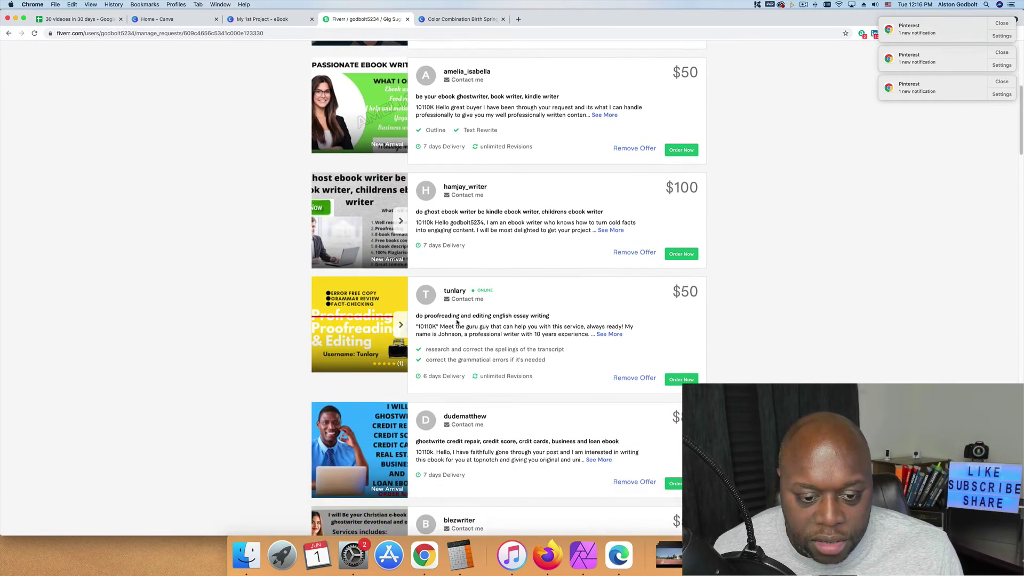
scroll(457, 321, down, 8)
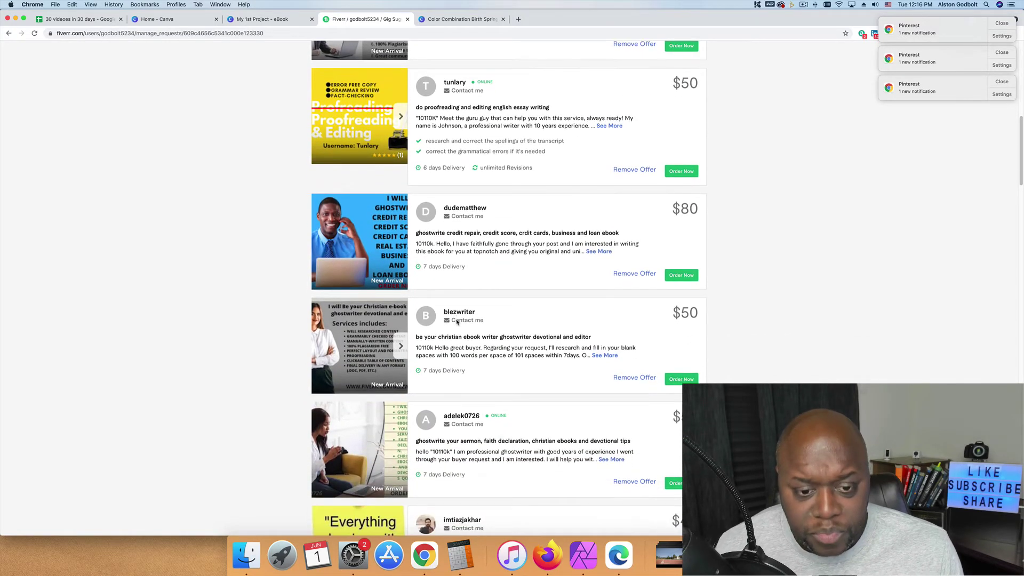
scroll(457, 321, down, 2)
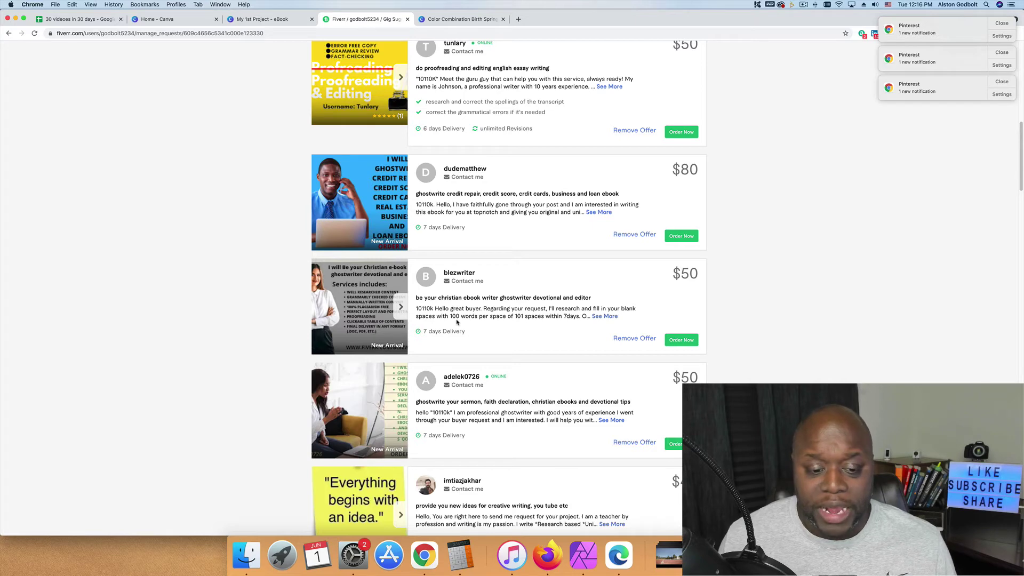
scroll(457, 321, down, 10)
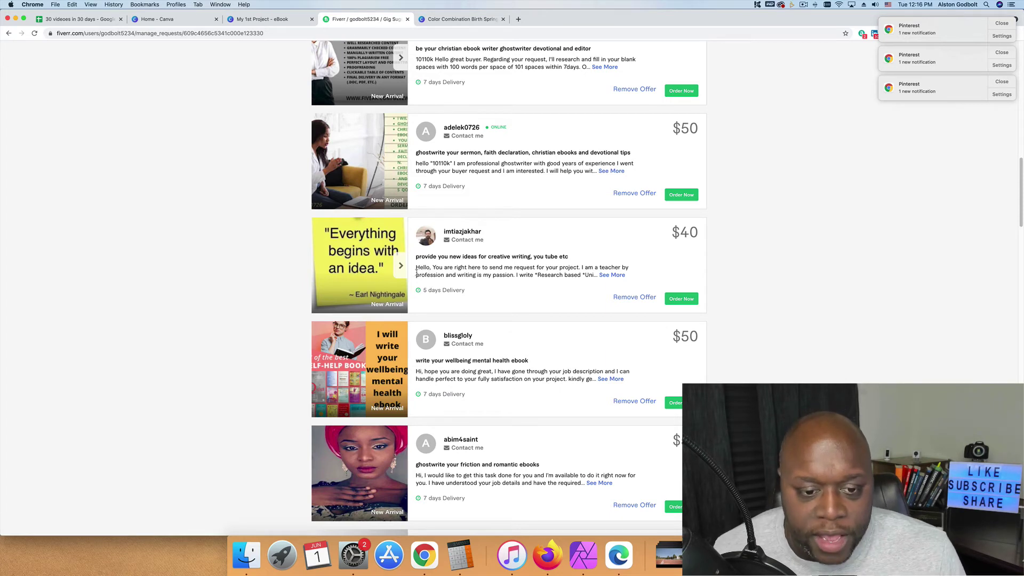
drag(417, 268, 489, 269)
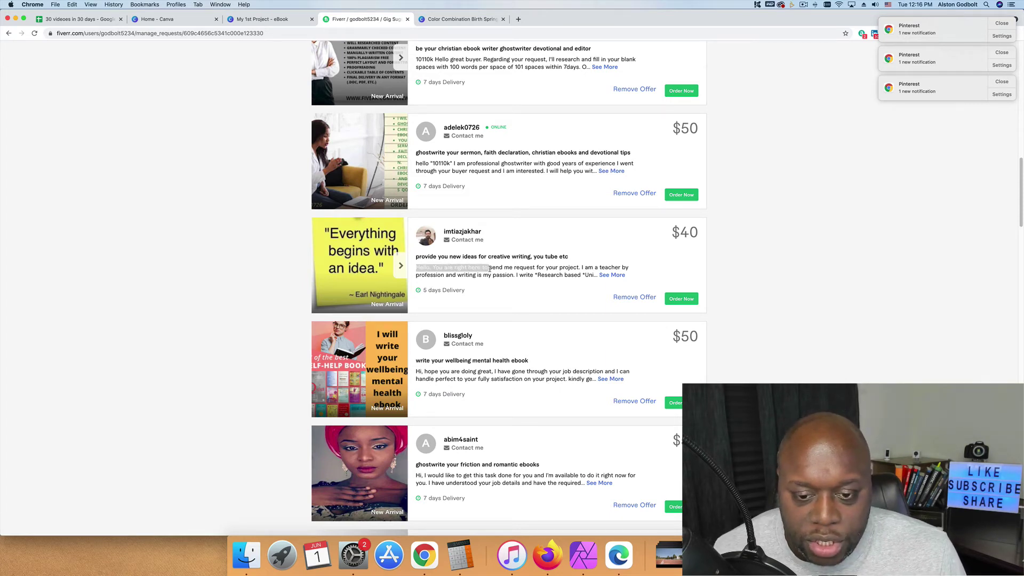
click(610, 275)
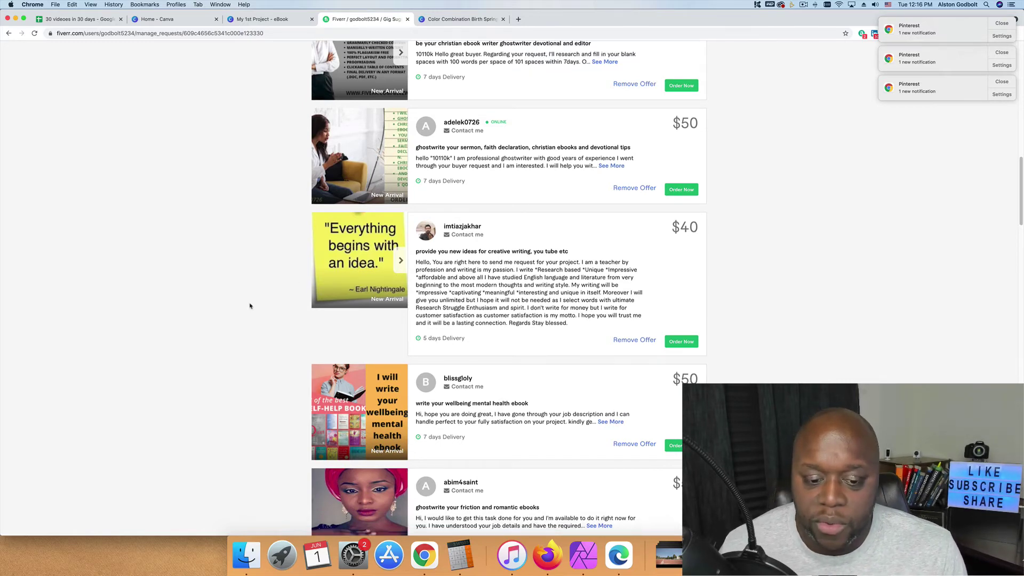
- Expand the full text of the romantic ebooks ghostwriting offer and review the offers back up to the first one
scroll(256, 304, down, 3)
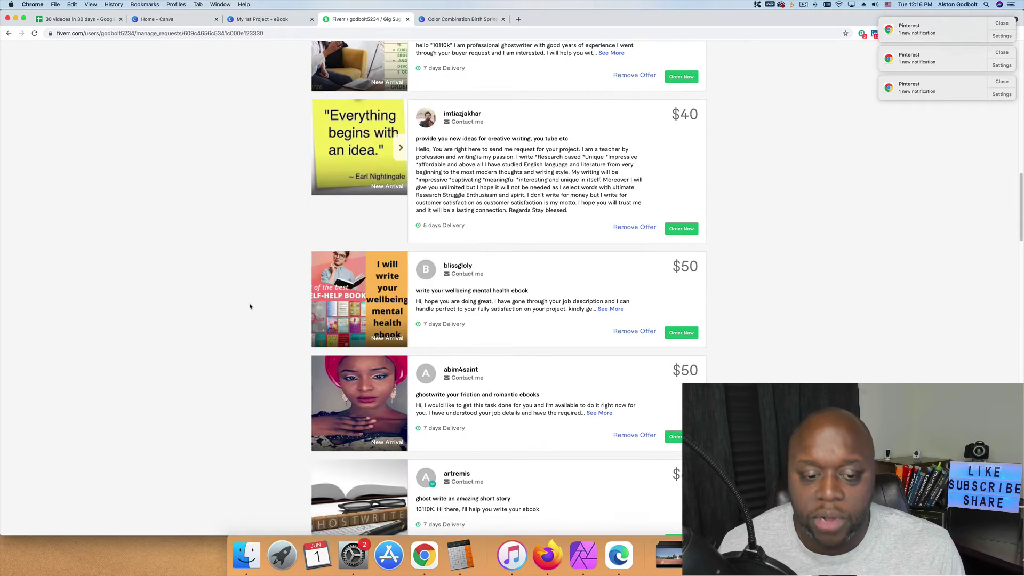
click(598, 413)
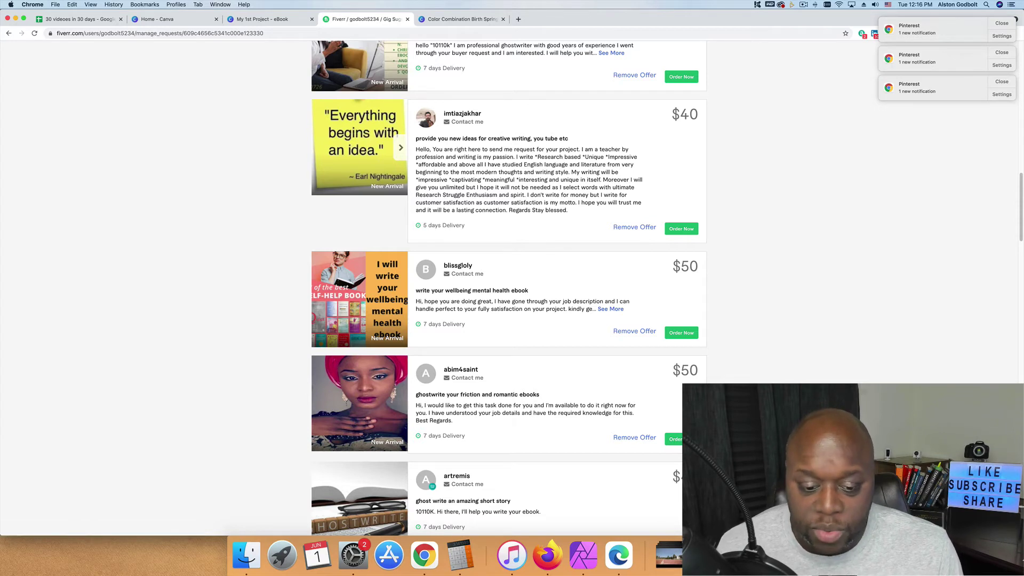
scroll(507, 288, down, 1)
scroll(726, 379, down, 1)
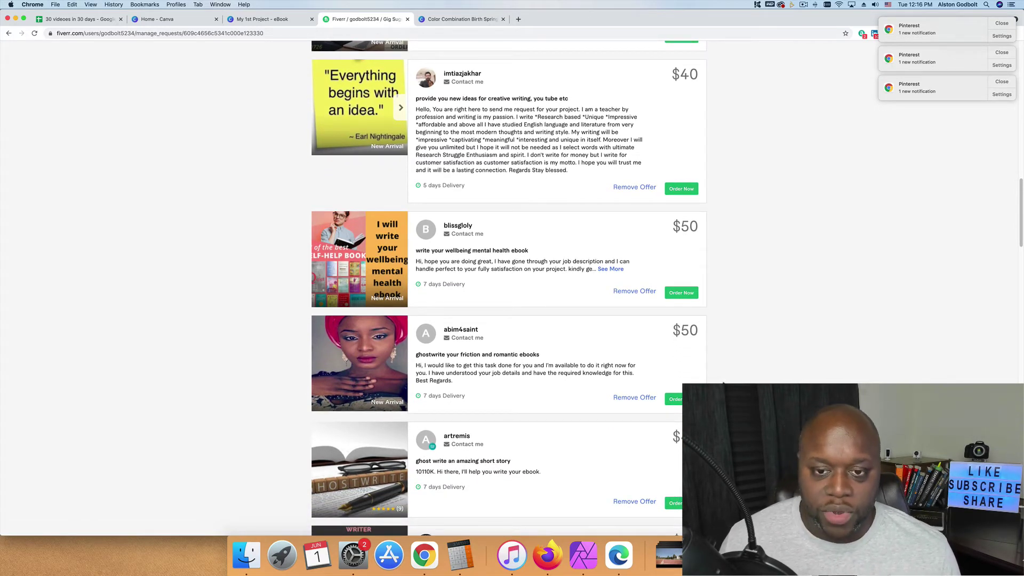
scroll(755, 377, up, 4)
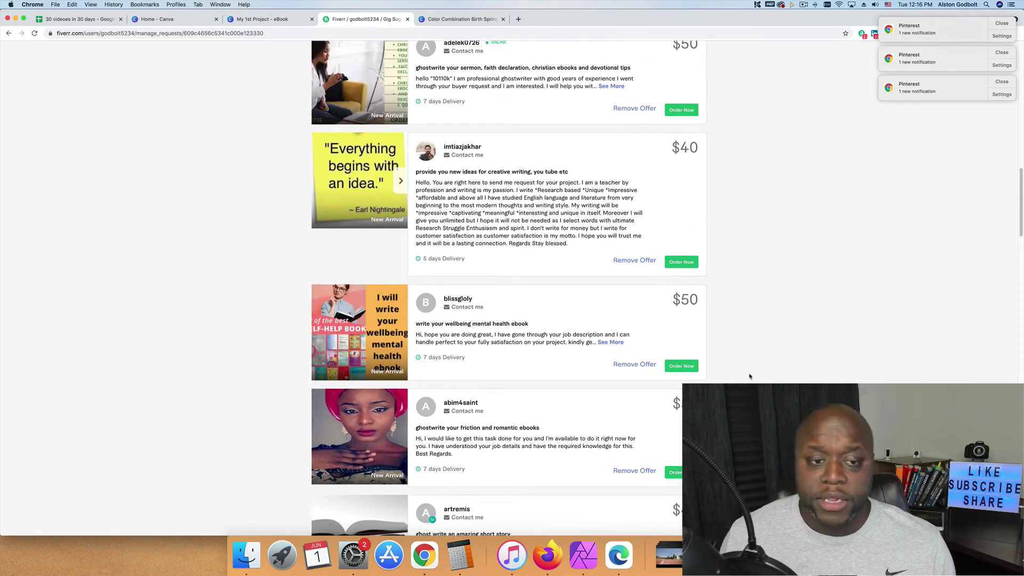
scroll(712, 376, up, 4)
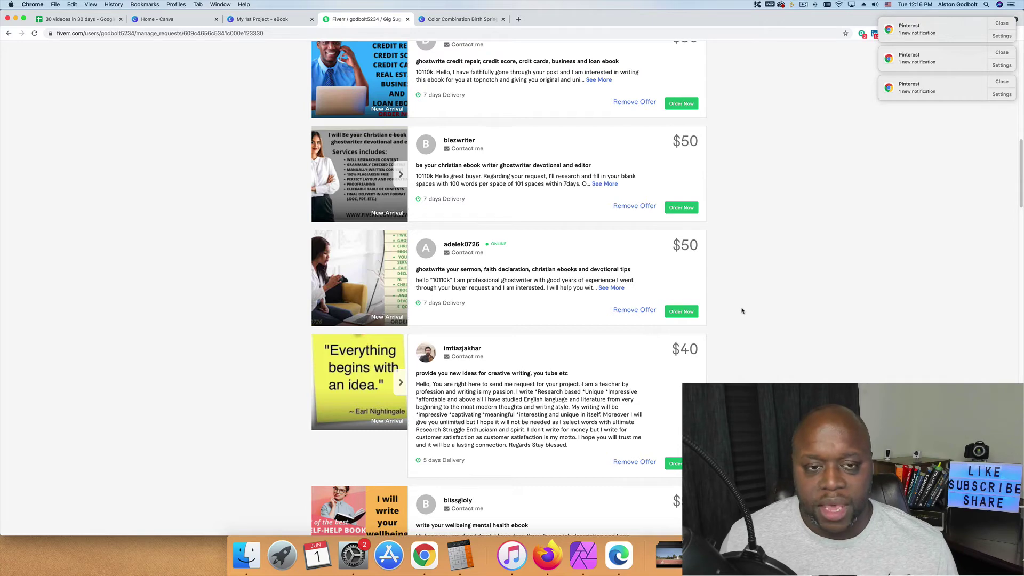
scroll(724, 342, up, 7)
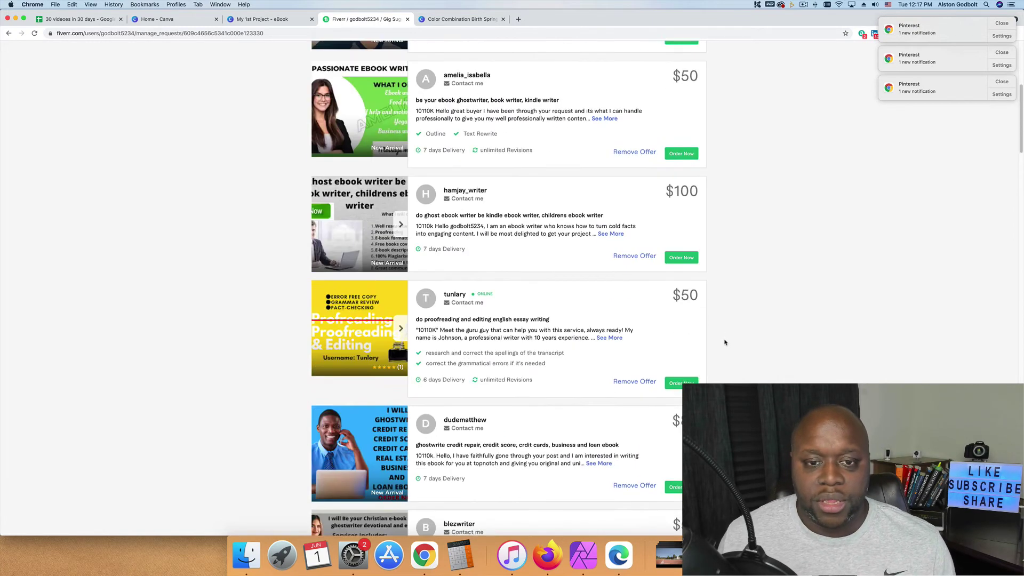
scroll(725, 342, up, 3)
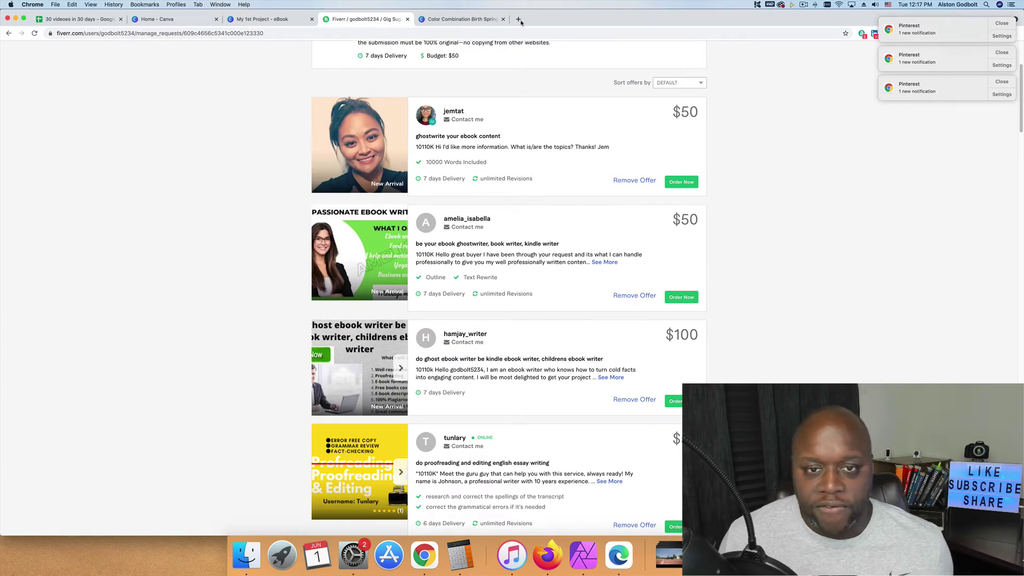
- Open upwork.com in a new browser tab and go to its Project Catalog
click(518, 19)
text(upwork.com)
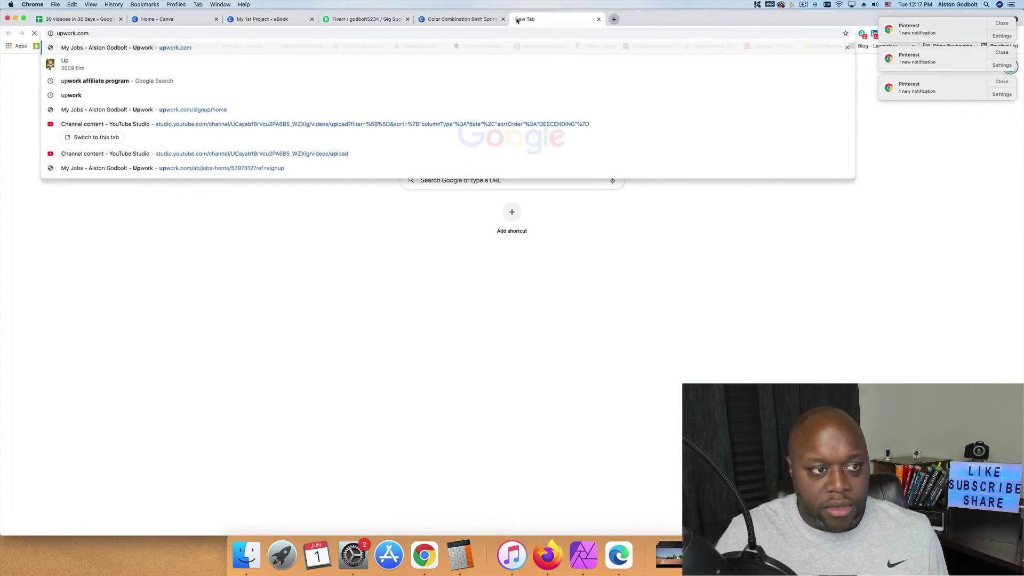
key(Return)
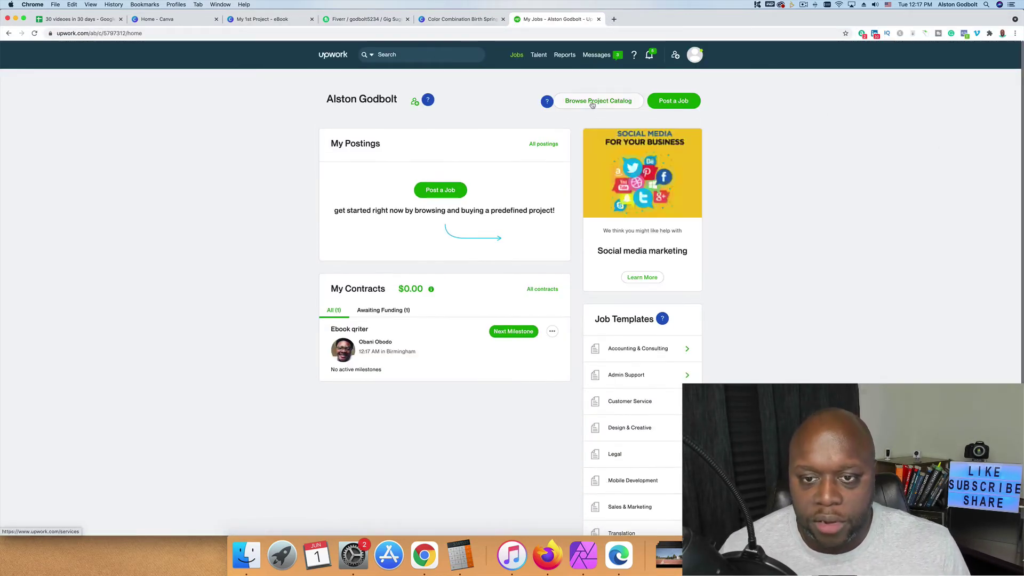
click(592, 105)
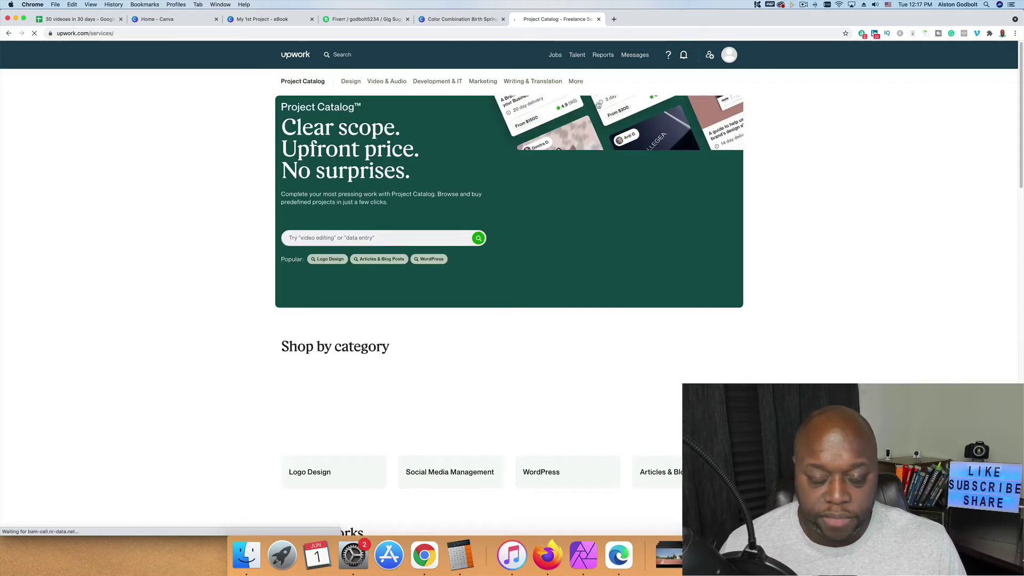
- Search the Upwork Project Catalog for "planners" and look over the listed projects
click(359, 239)
text(pl)
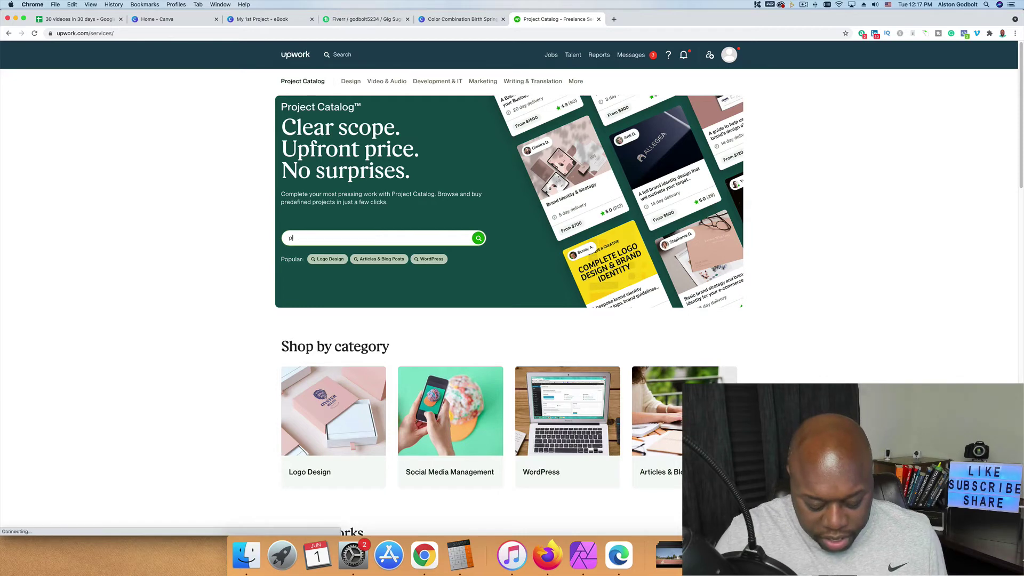
text(anners)
key(Return)
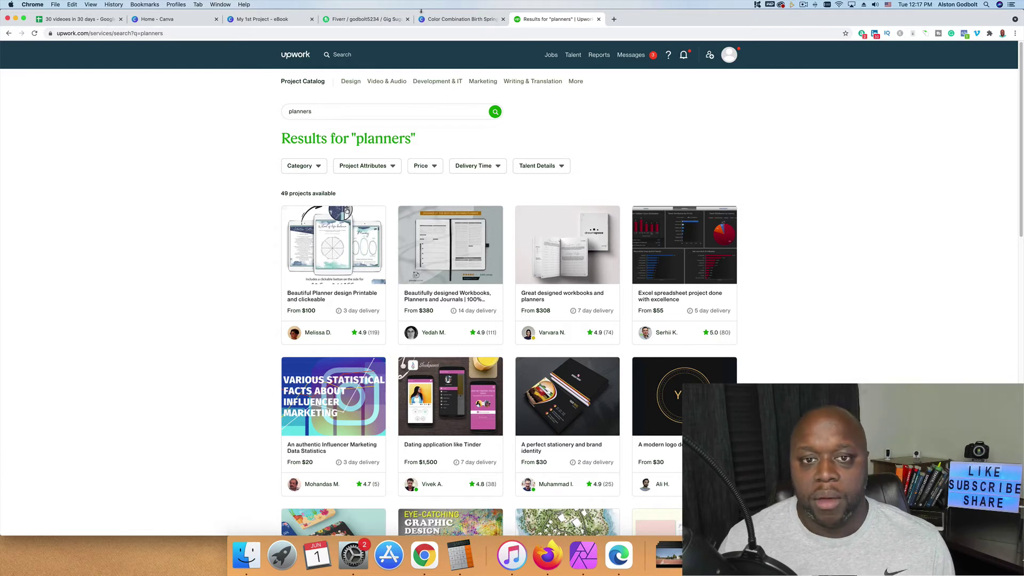
scroll(810, 326, down, 2)
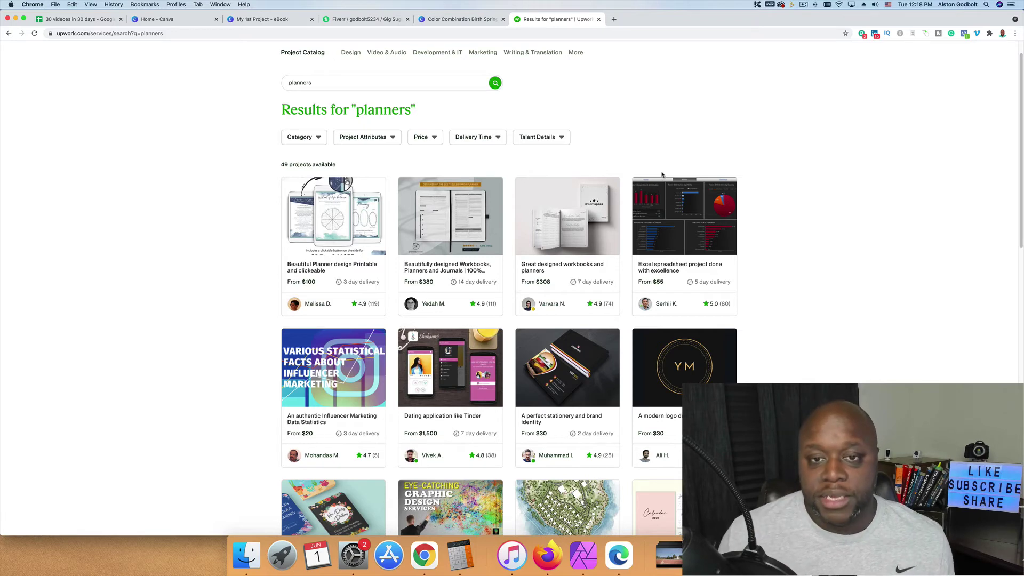
- Open Etsy in a new browser tab and look through the home page's picks, recently viewed items and suggested shops
click(613, 19)
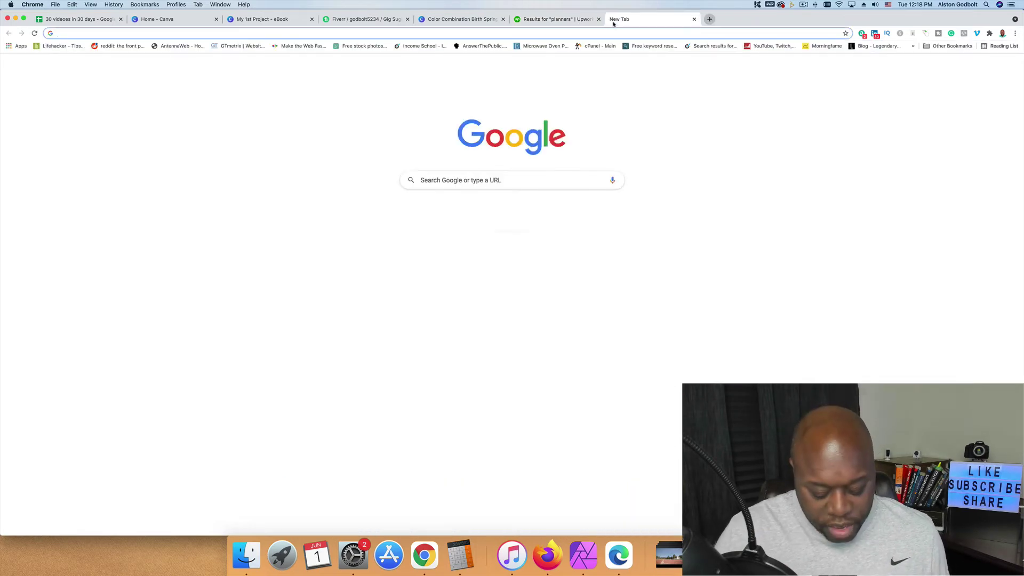
text(etsy)
key(Return)
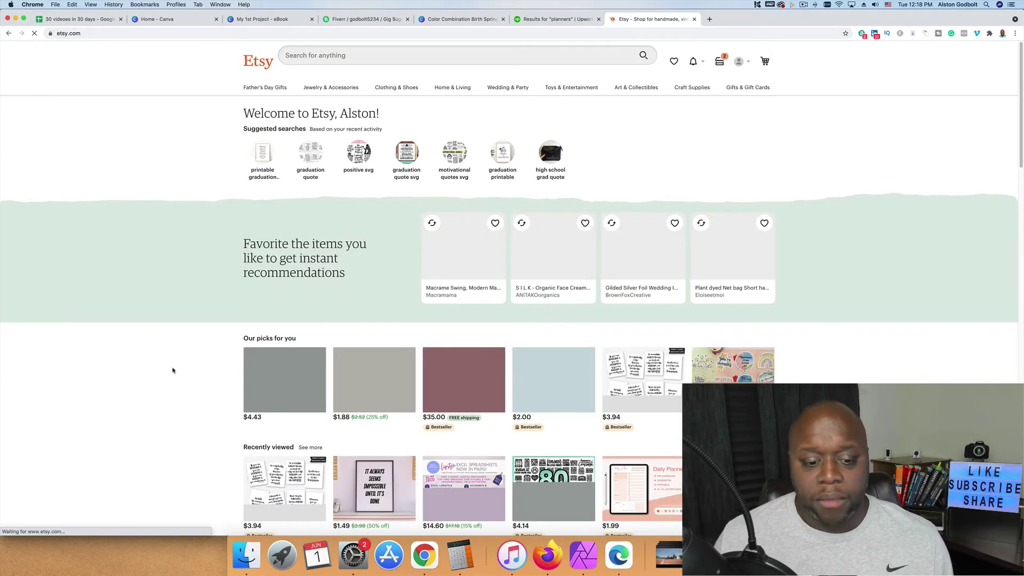
scroll(178, 378, down, 3)
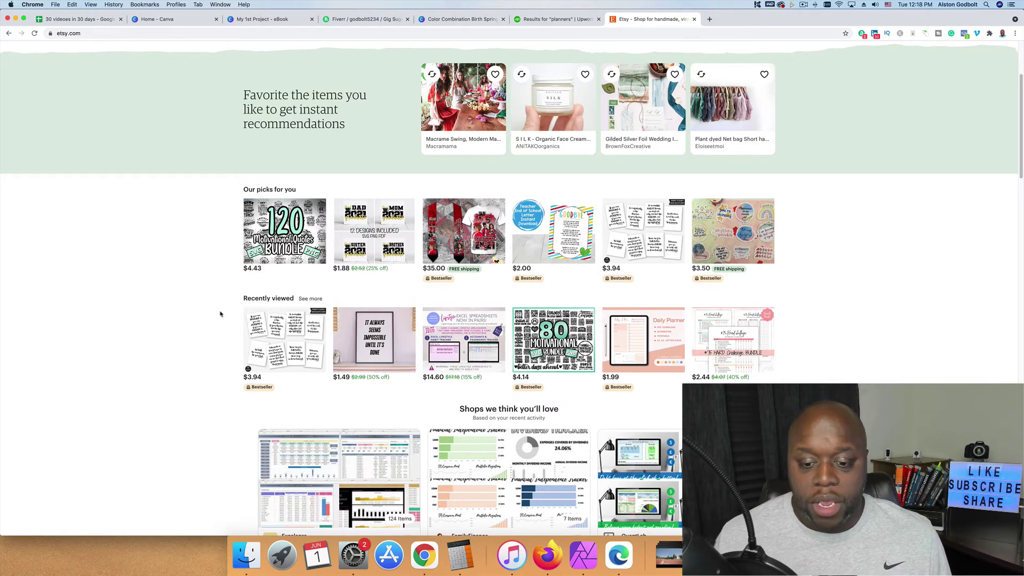
scroll(214, 289, down, 3)
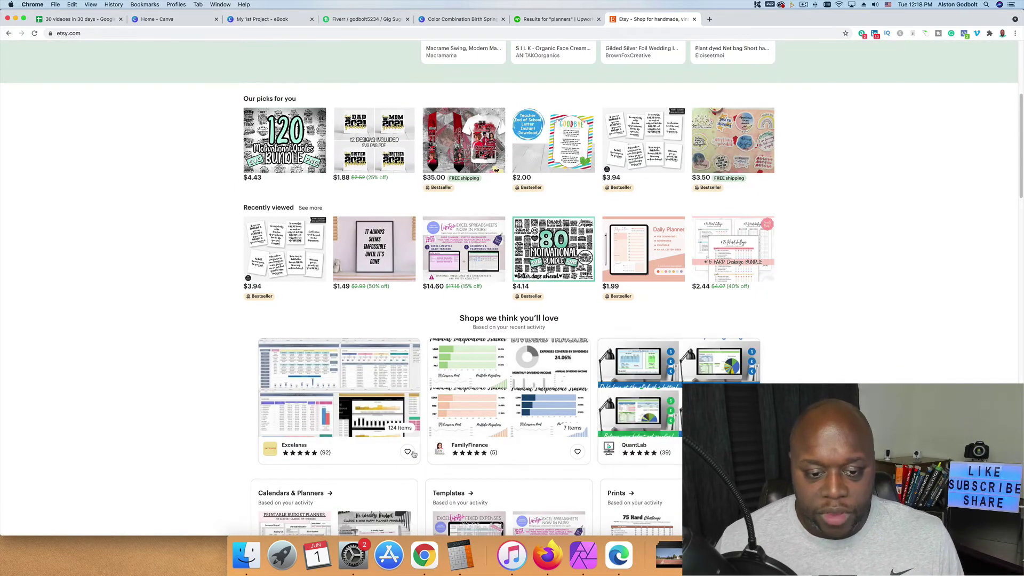
scroll(413, 449, down, 2)
scroll(413, 449, up, 2)
scroll(413, 449, up, 6)
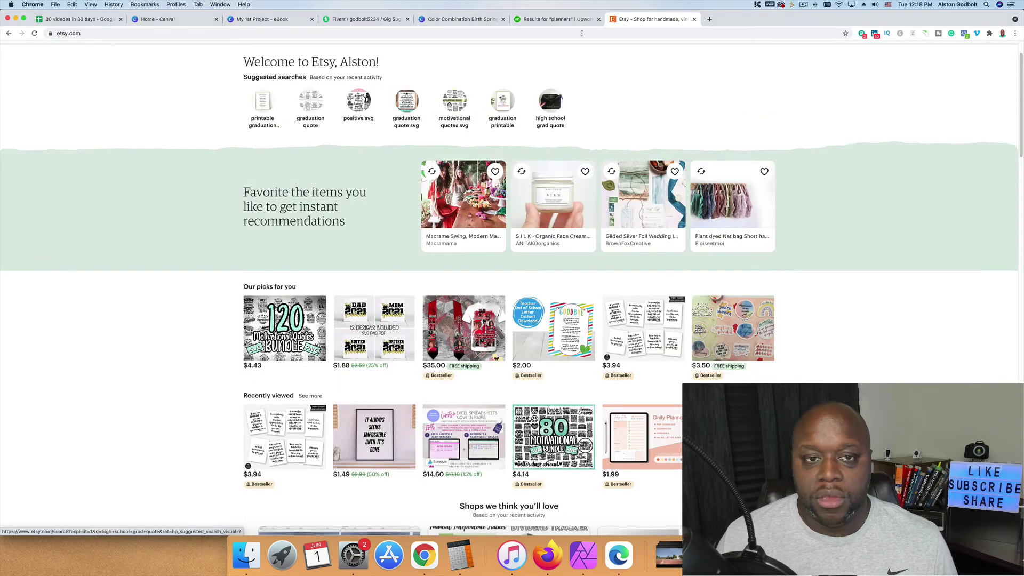
- Switch to the Canva home page, search for "planner" and open the Planner template category
click(432, 21)
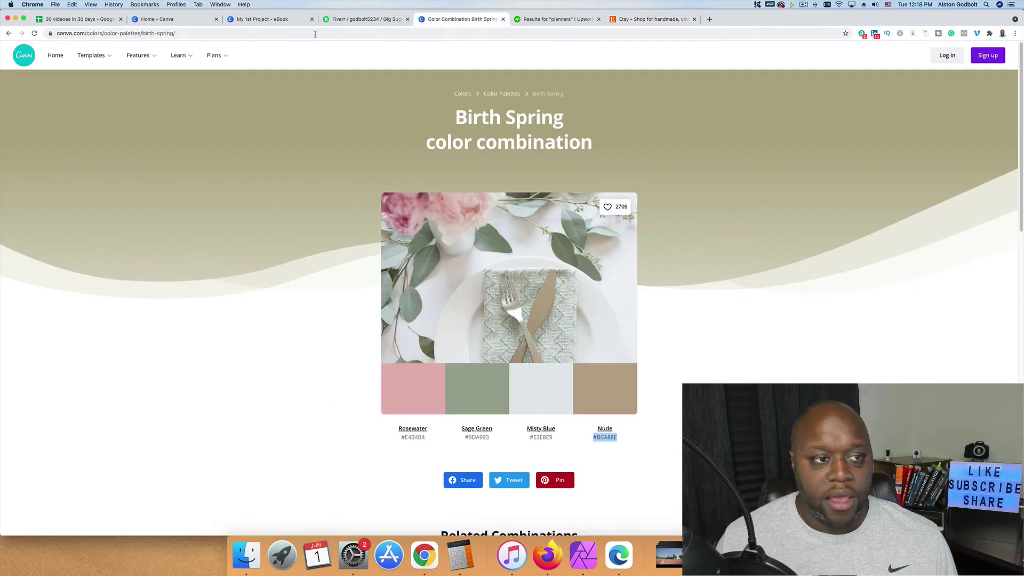
click(261, 20)
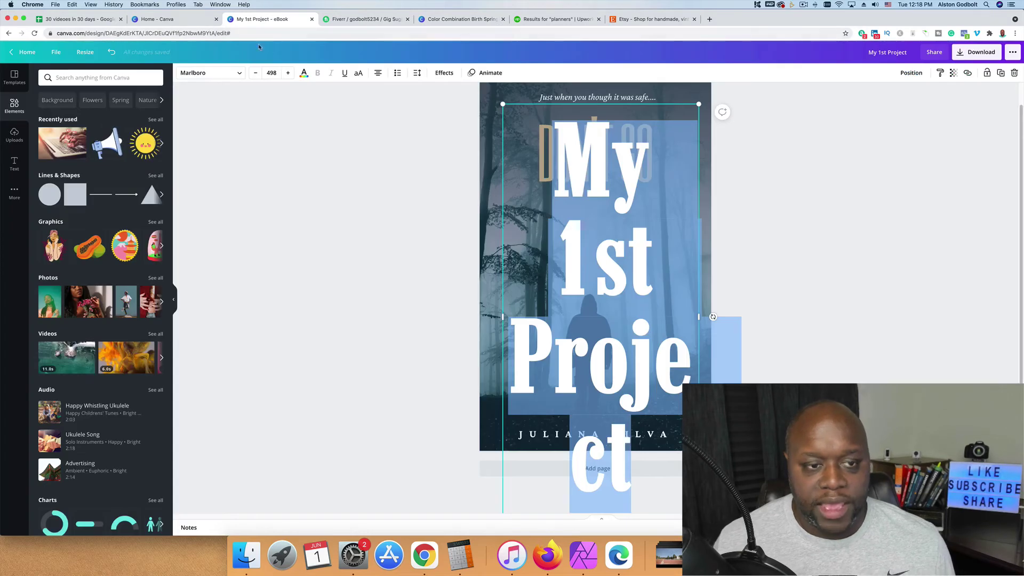
click(159, 19)
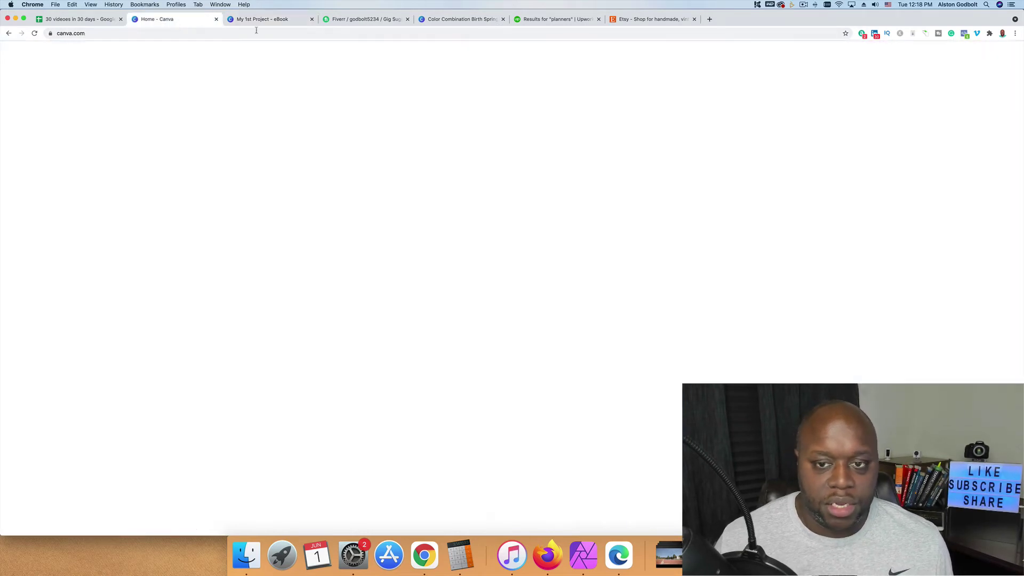
click(409, 53)
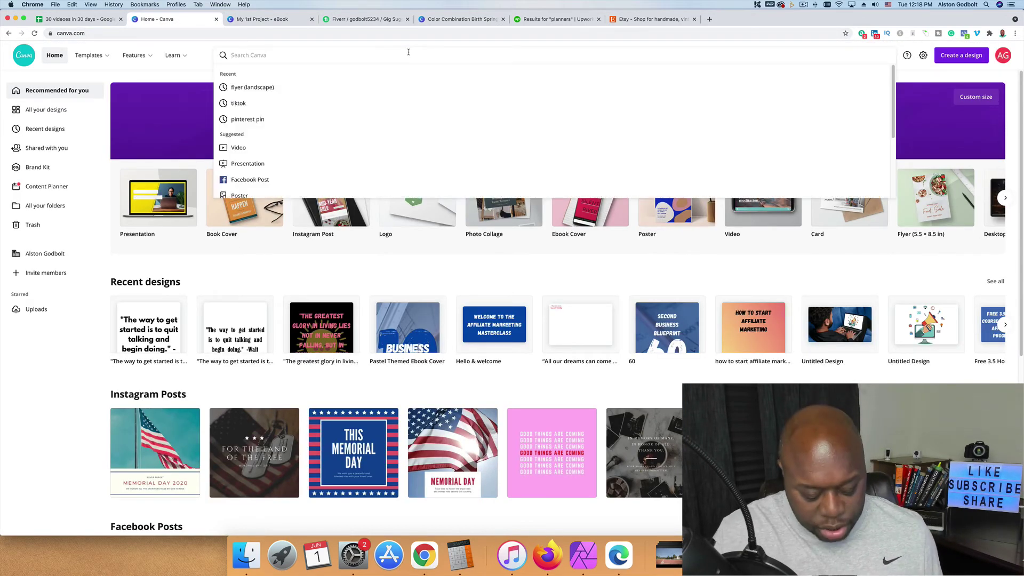
text(pla)
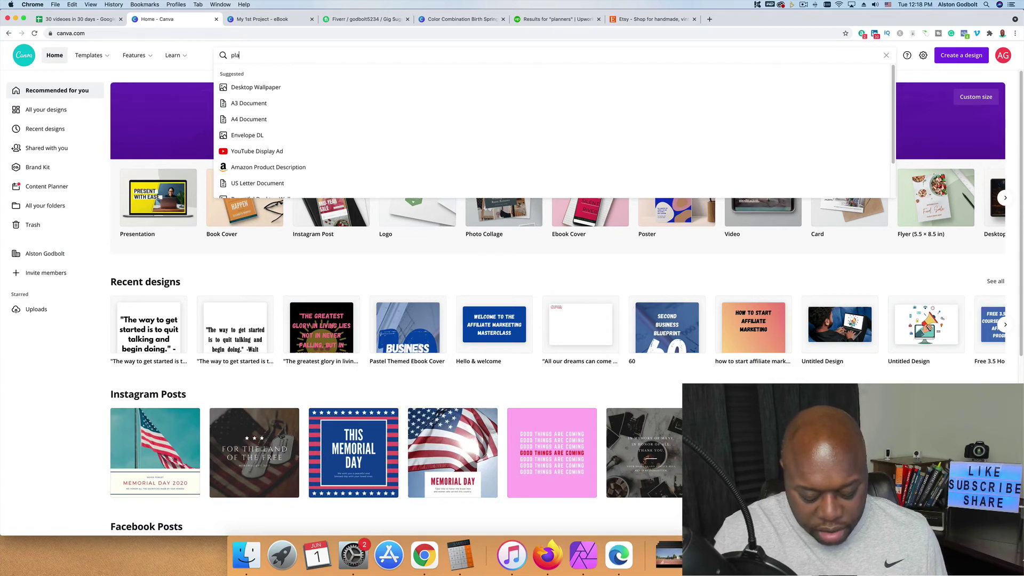
text(nner)
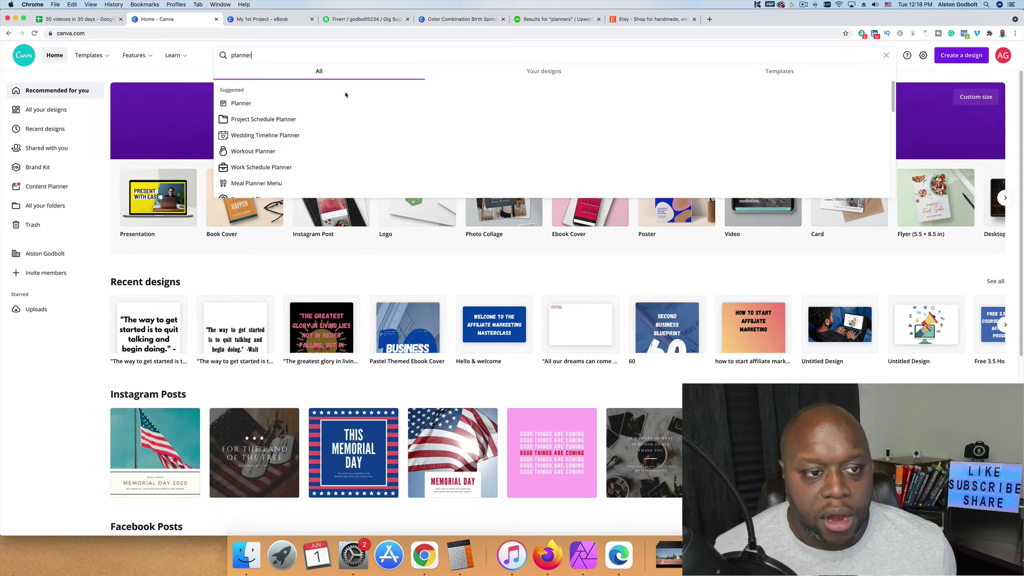
click(323, 104)
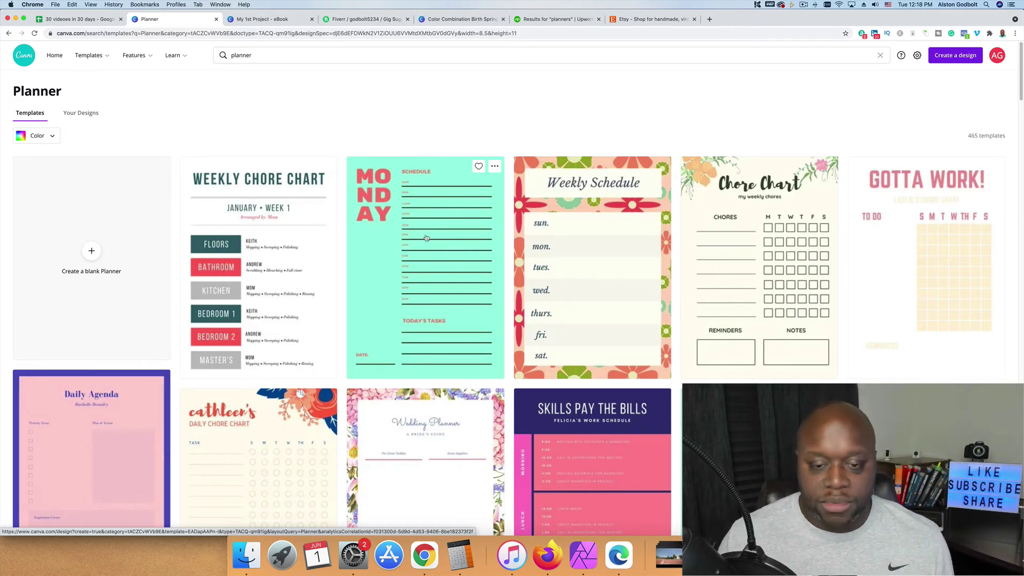
- Return to the beginning of the Etsy home page
click(669, 21)
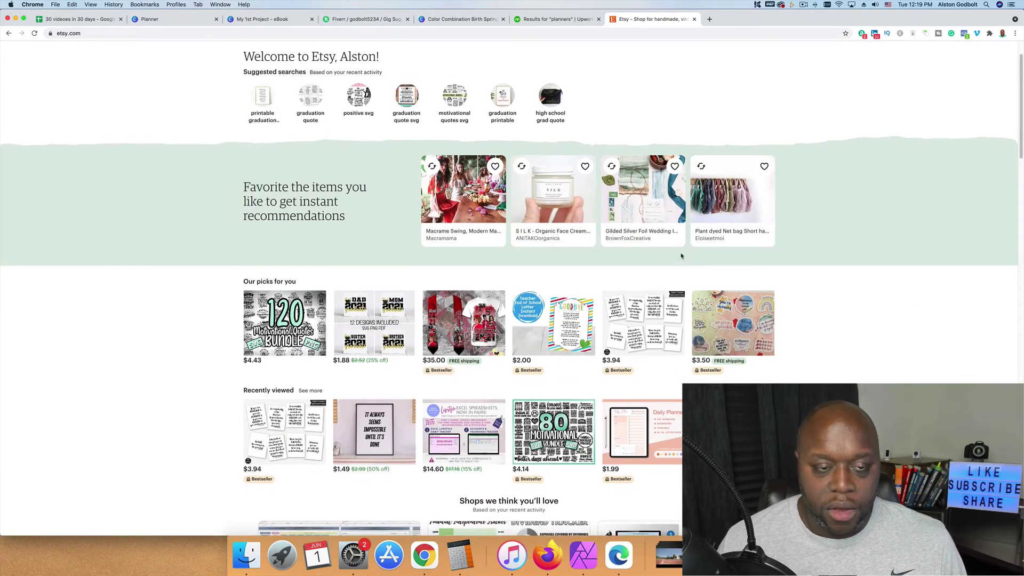
scroll(680, 255, up, 2)
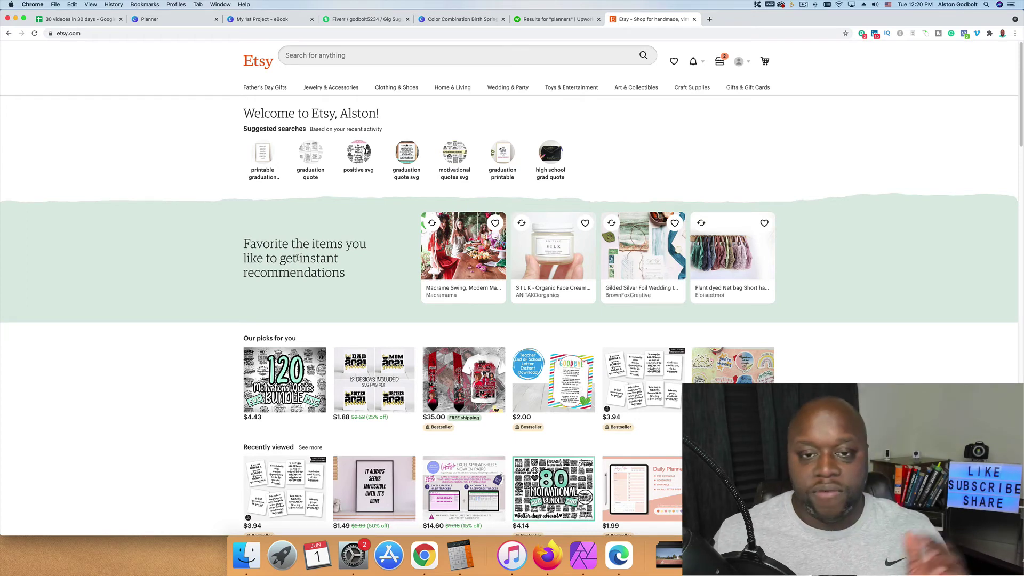
- Search Google for "google trends" in a new browser tab and open the Google Trends home page
click(710, 19)
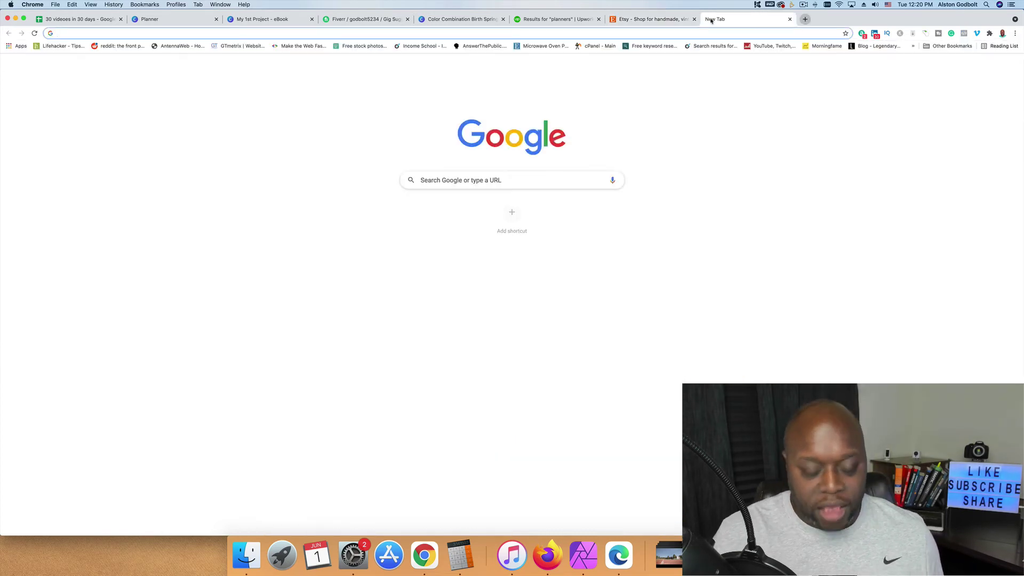
text(google tr)
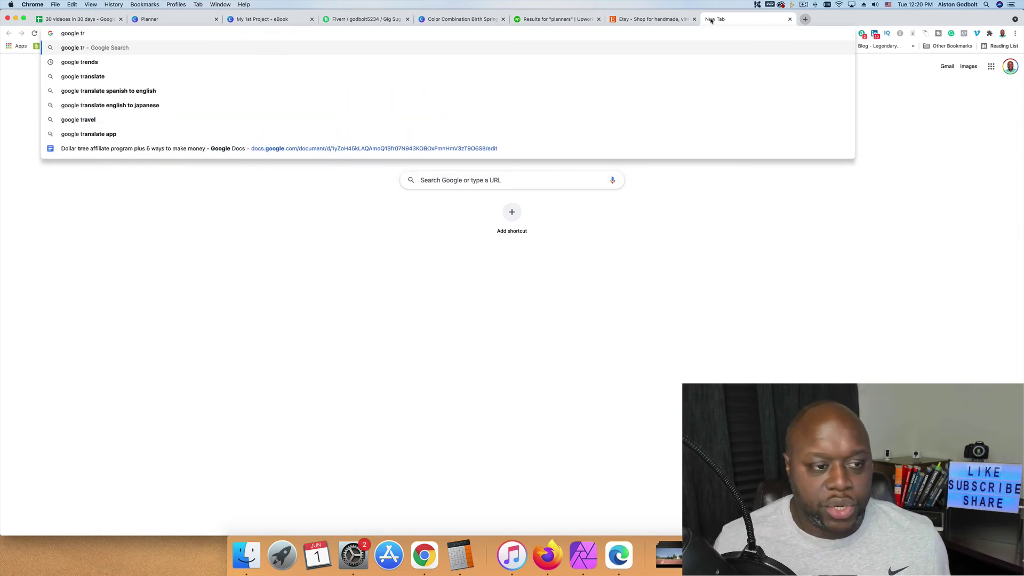
click(393, 66)
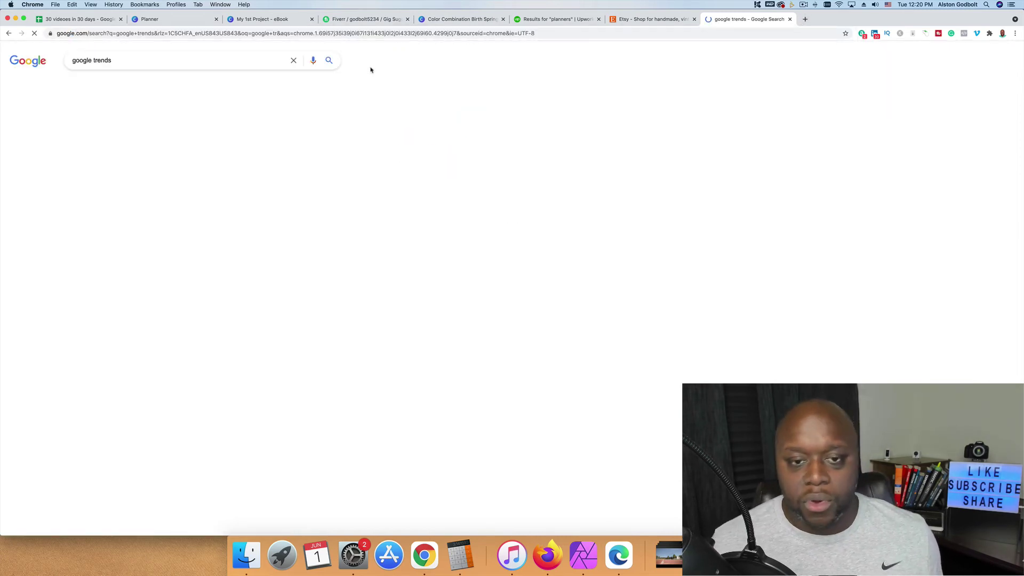
click(113, 129)
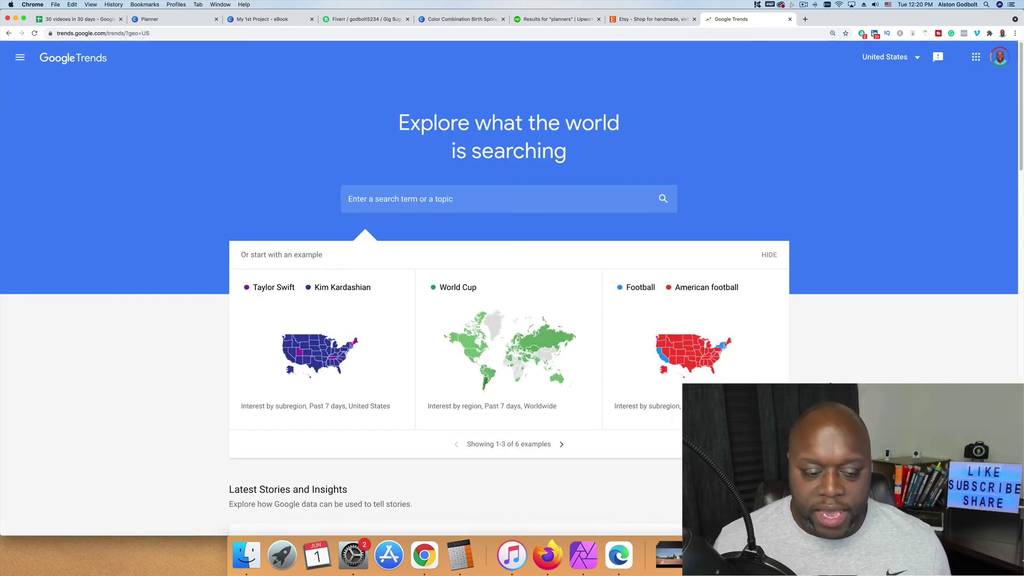
- Look through the Google Trends home page, from the latest stories and insights to the recently trending searches
scroll(510, 304, down, 6)
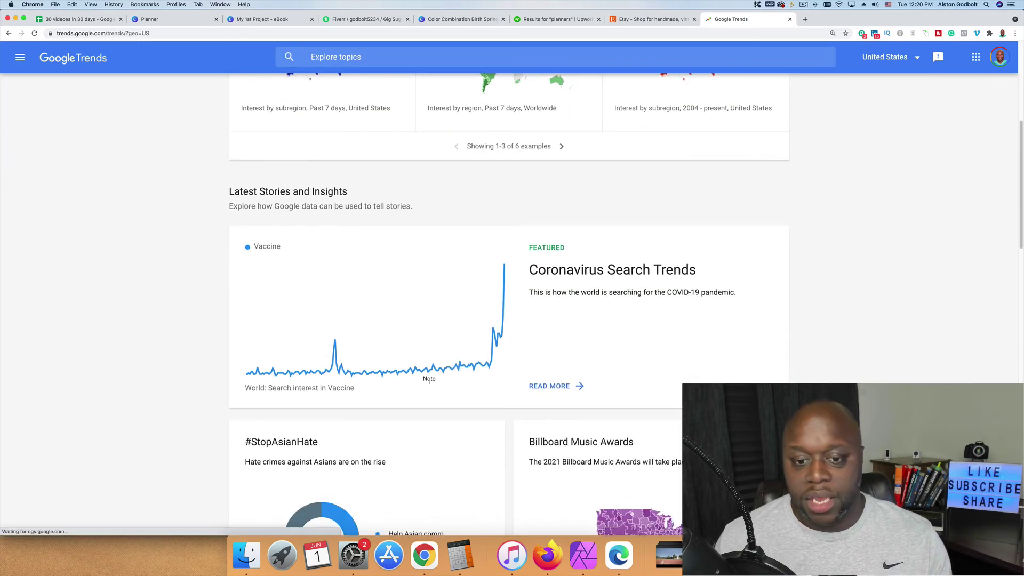
scroll(835, 383, down, 2)
scroll(835, 384, down, 3)
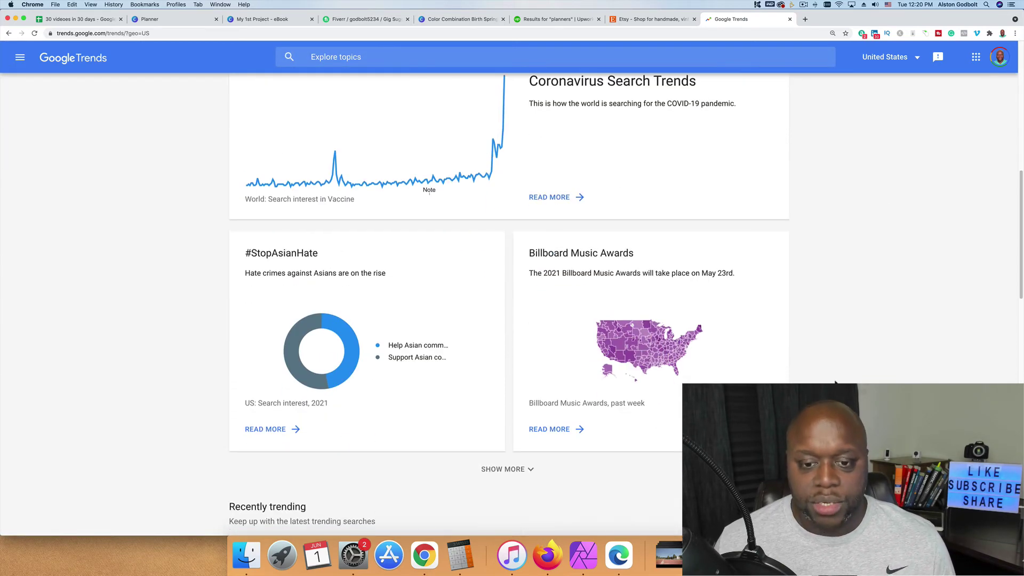
scroll(835, 383, down, 6)
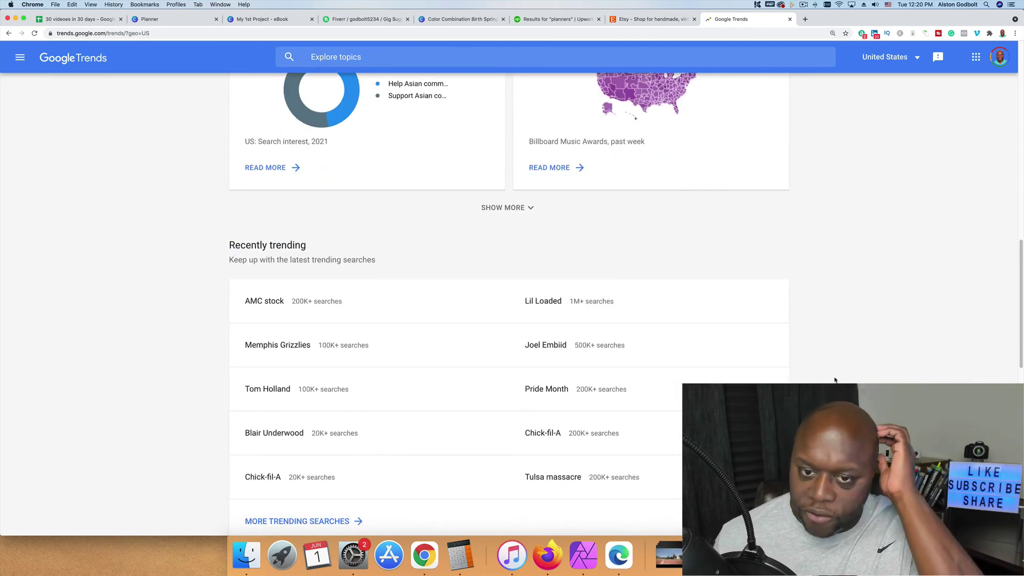
scroll(835, 380, down, 4)
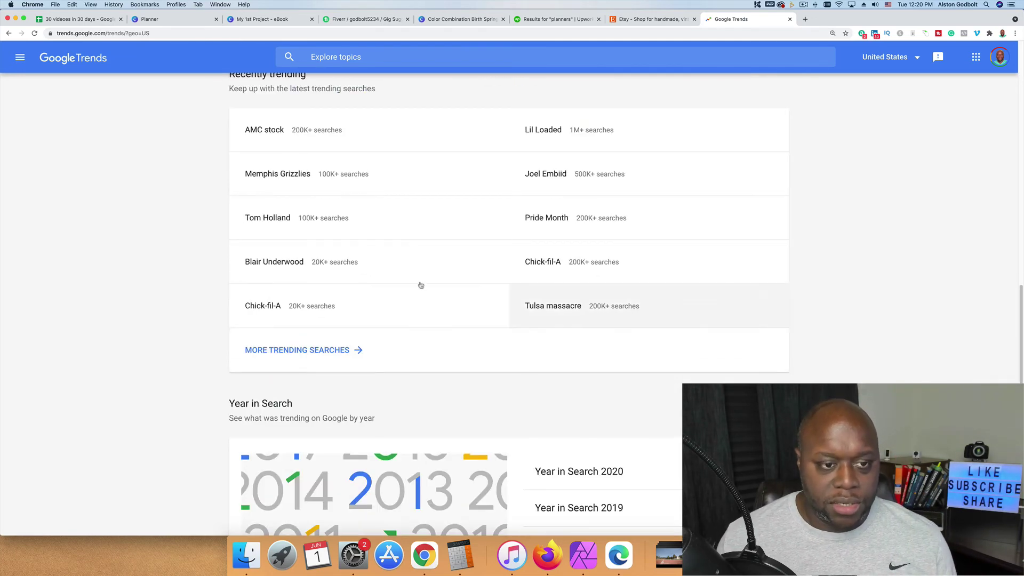
scroll(418, 286, up, 2)
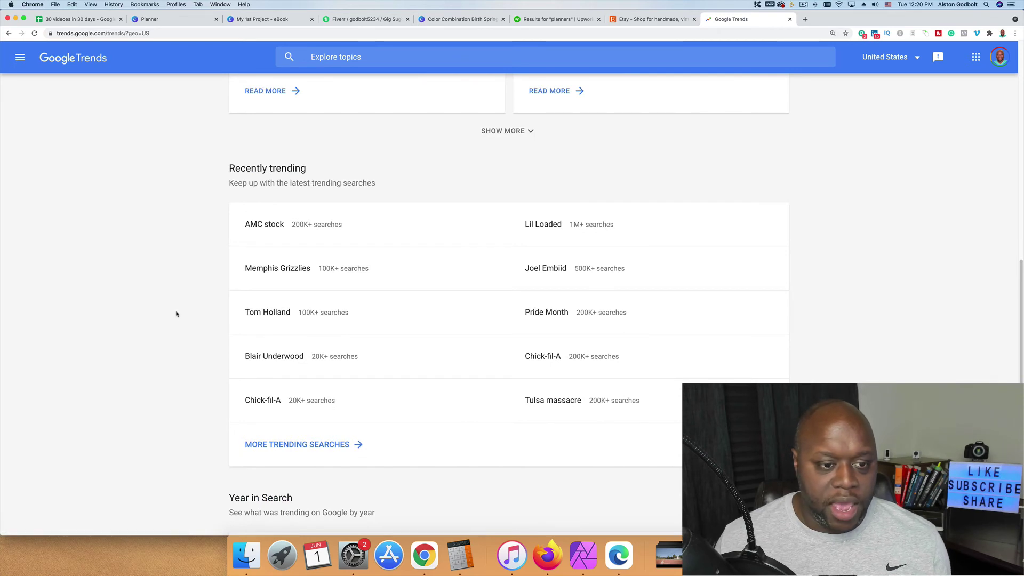
scroll(177, 314, down, 1)
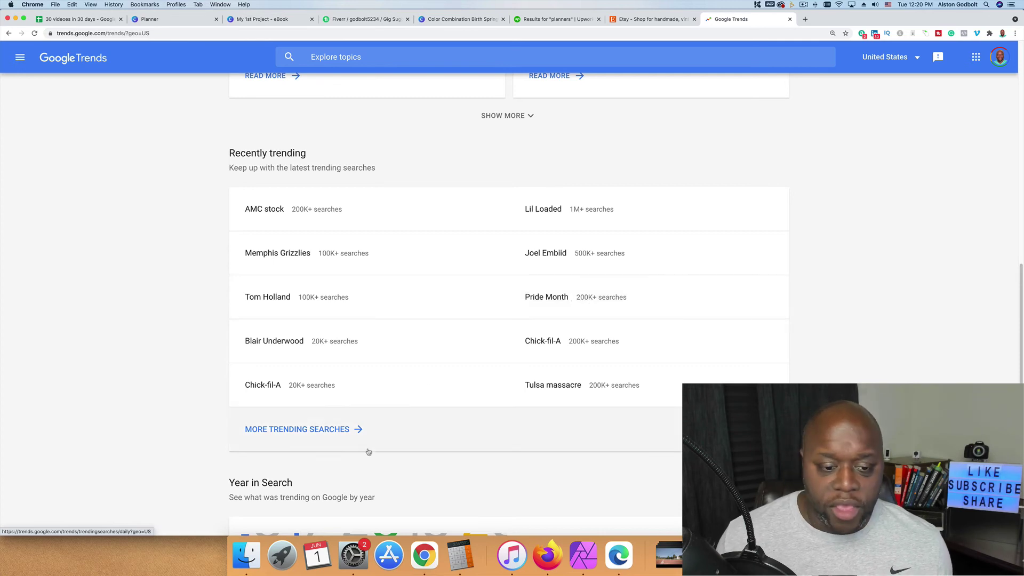
- Open the full list of trending searches and look through the daily search trends for the United States
click(337, 429)
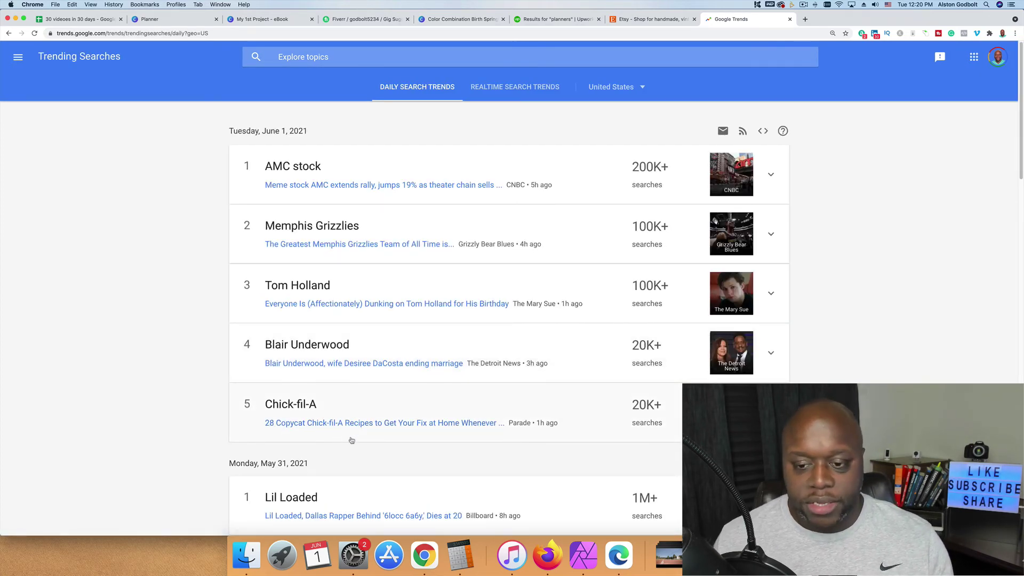
scroll(211, 416, down, 4)
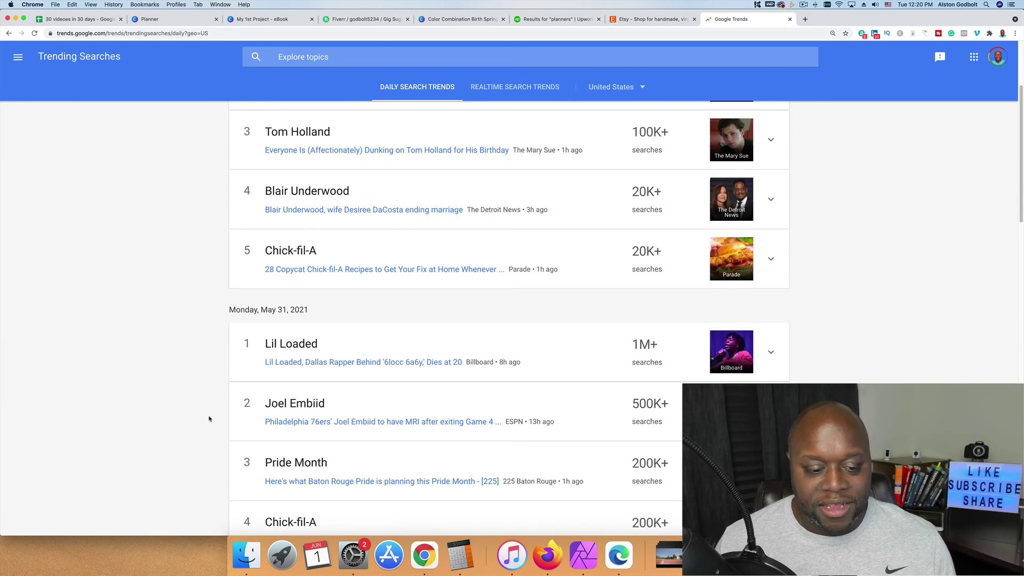
scroll(209, 419, down, 8)
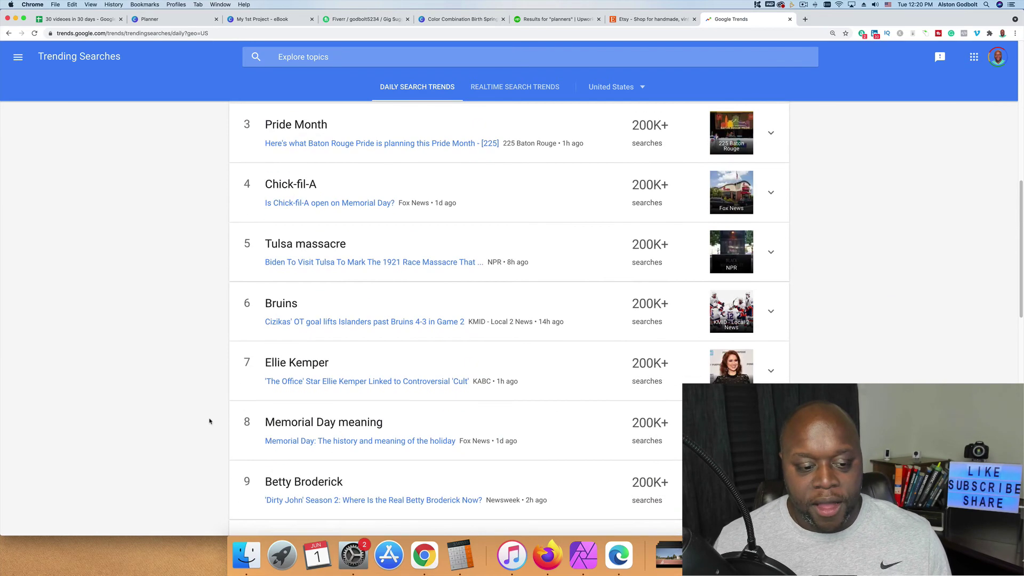
scroll(211, 419, down, 2)
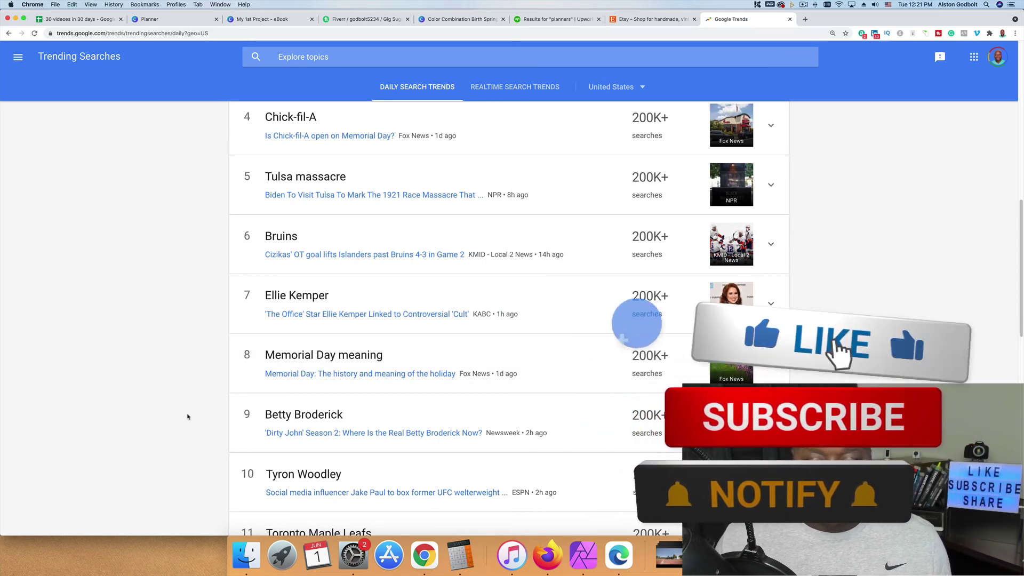
scroll(189, 414, down, 4)
scroll(192, 411, down, 4)
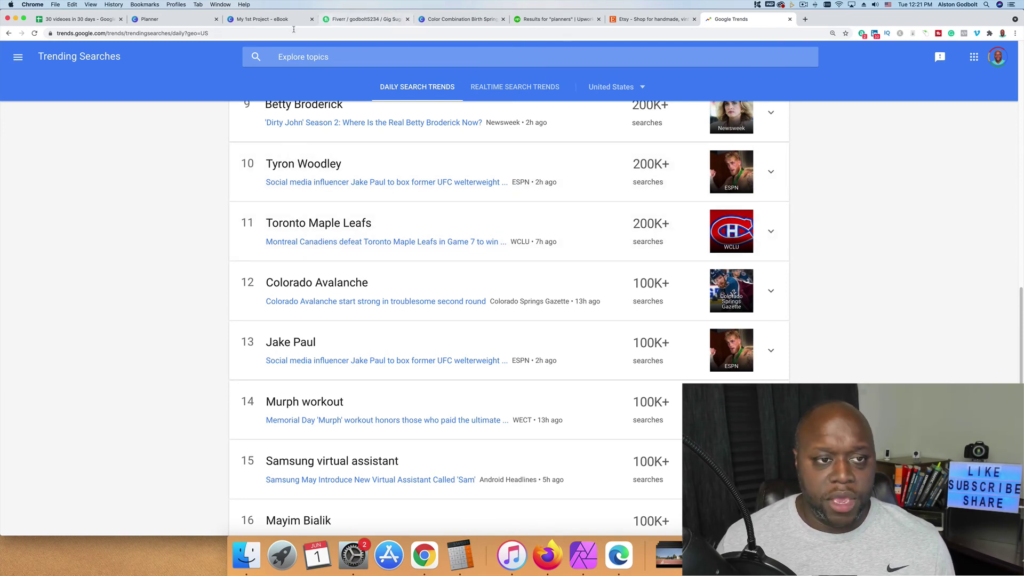
- Revisit the Canva planner templates, switch to the Fiverr offers page for the mini-ebook request and open the account menu
click(160, 21)
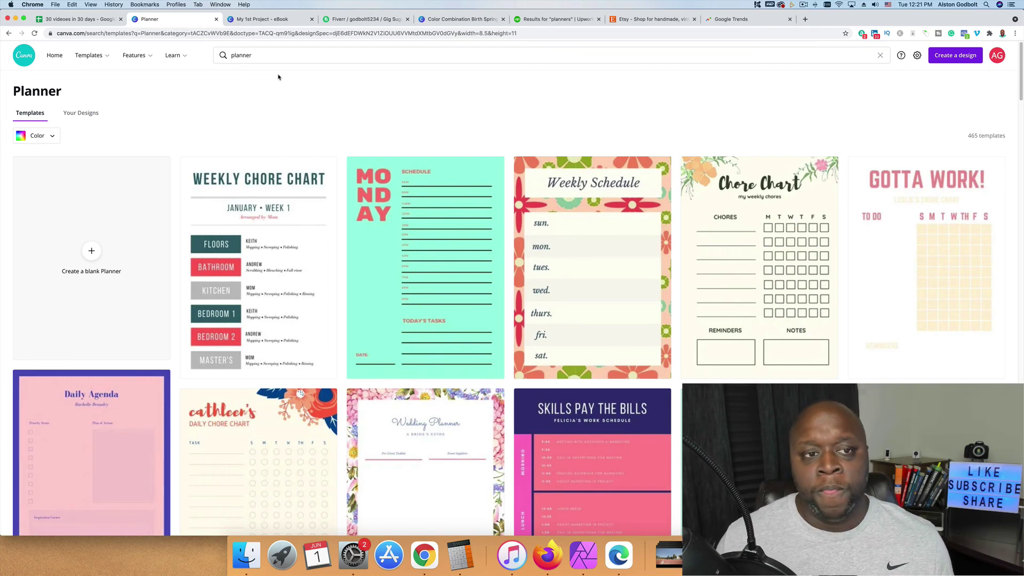
click(350, 21)
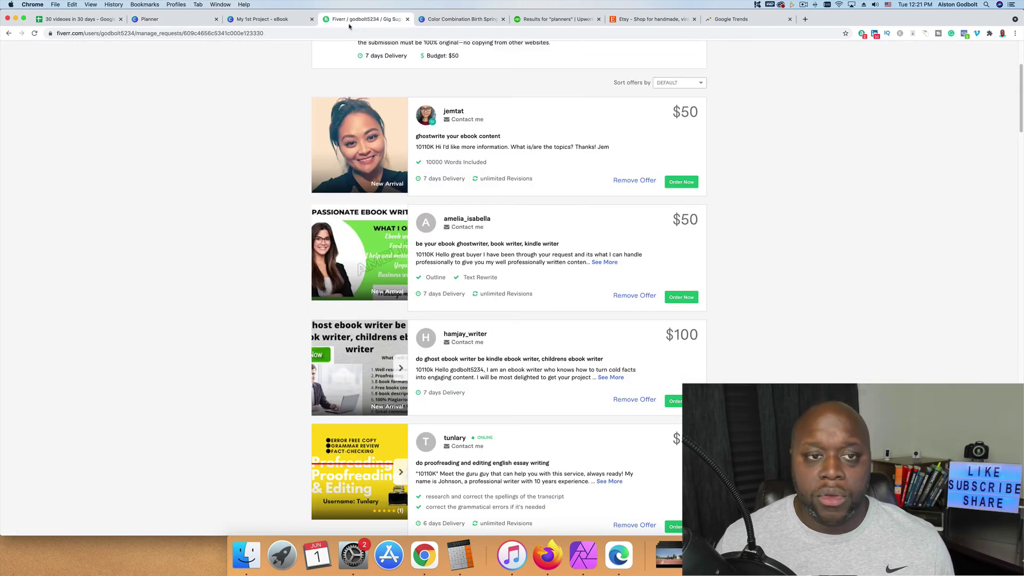
scroll(250, 152, down, 2)
scroll(251, 149, up, 5)
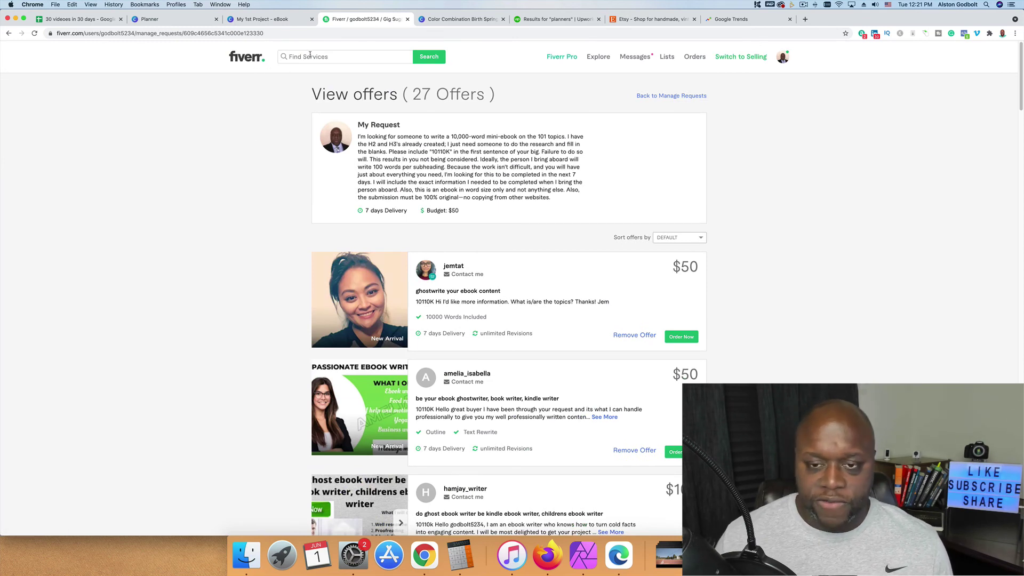
click(788, 59)
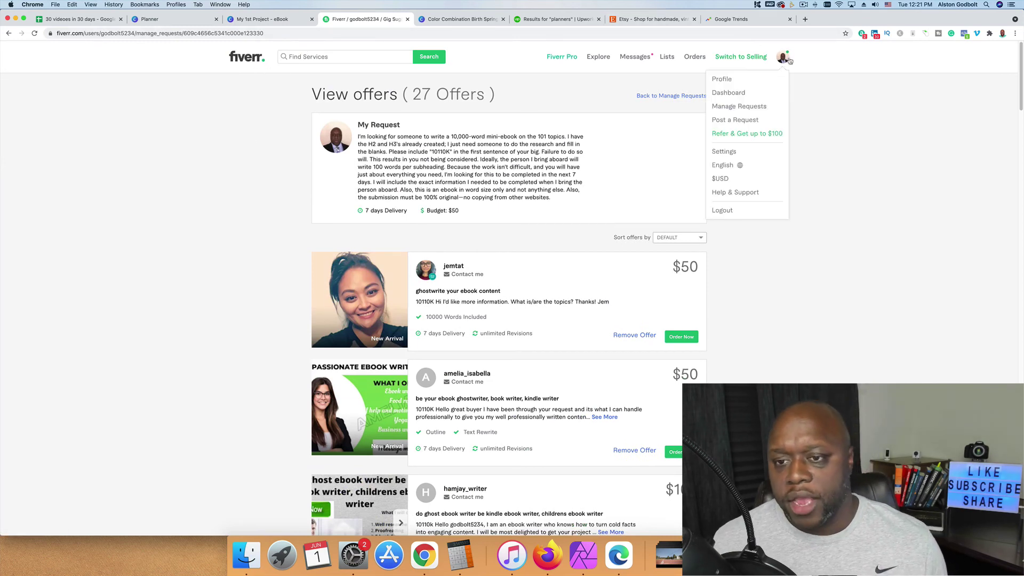